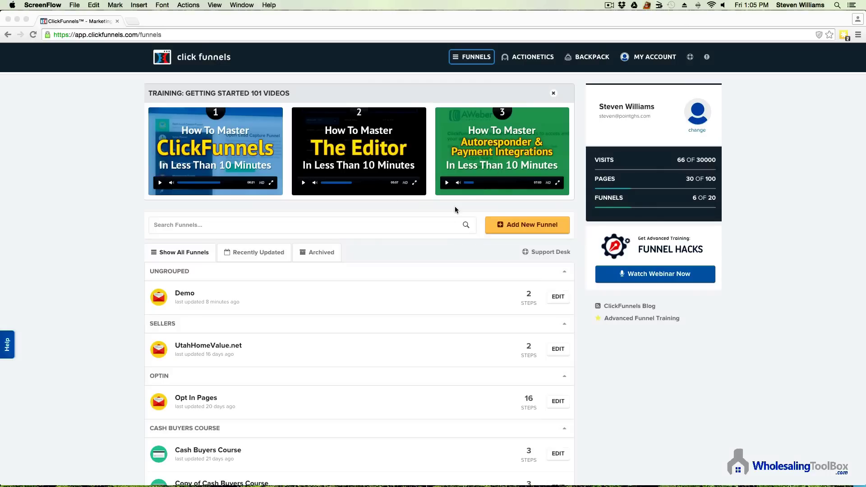
Step: Build a new Collect Emails funnel named 'Demo' with the group tag 'demo'
left_click(527, 229)
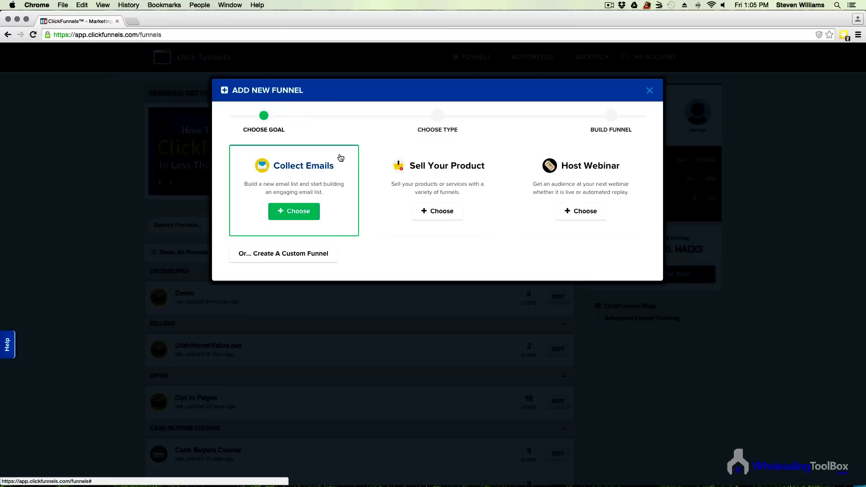
left_click(294, 213)
left_click(296, 171)
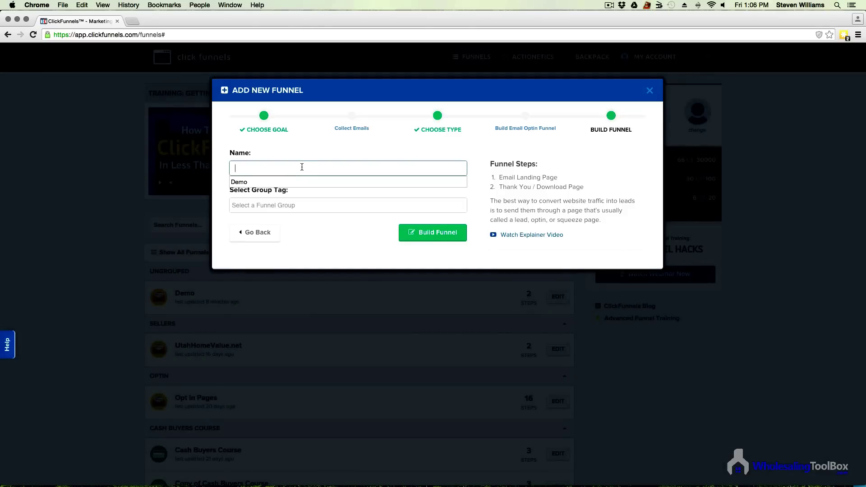
type("Demo")
left_click(317, 210)
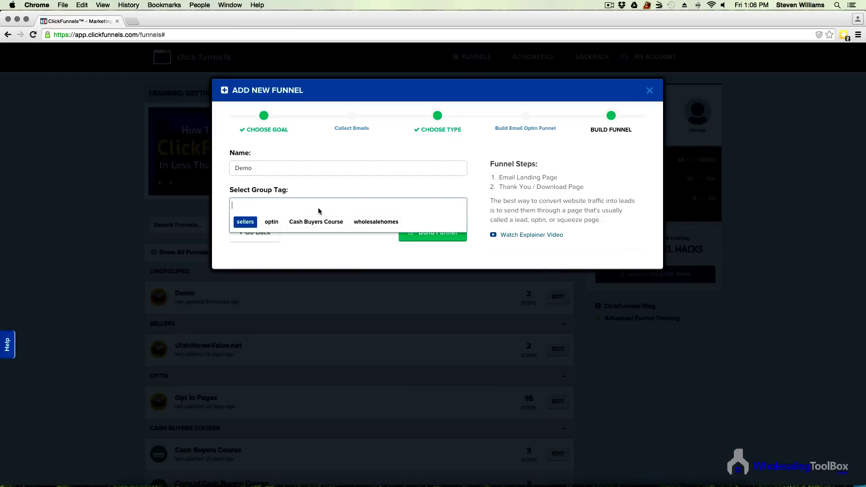
type("demo")
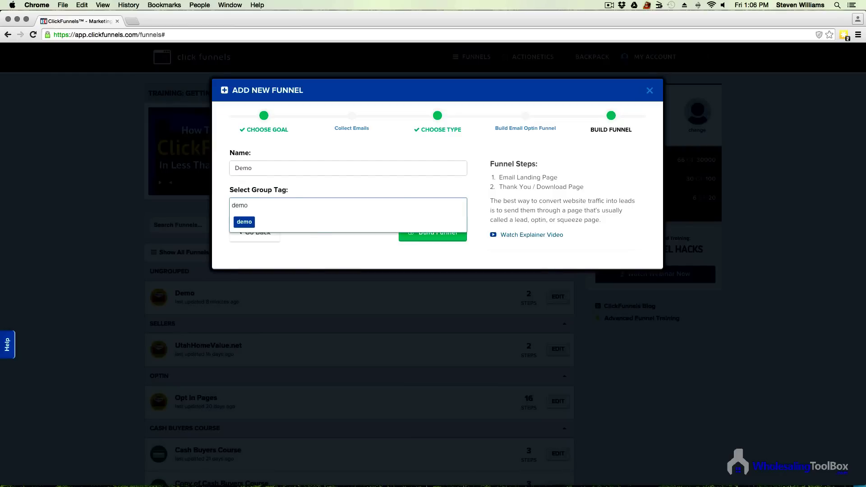
left_click(248, 223)
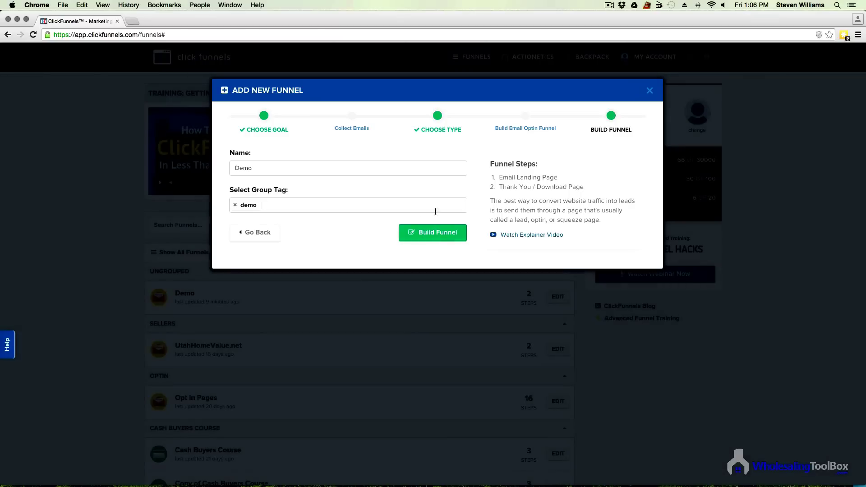
left_click(429, 234)
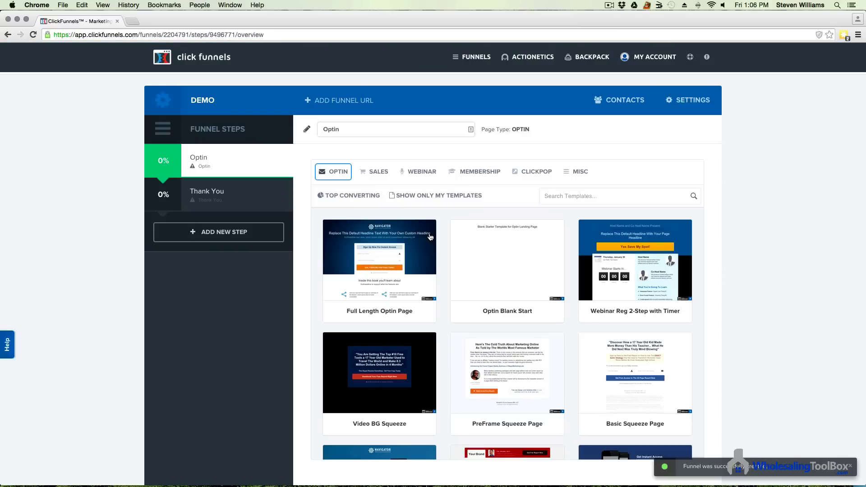
Step: Choose the Grey Video Optin template from the Optin templates and use it
scroll(683, 323, "down", 3)
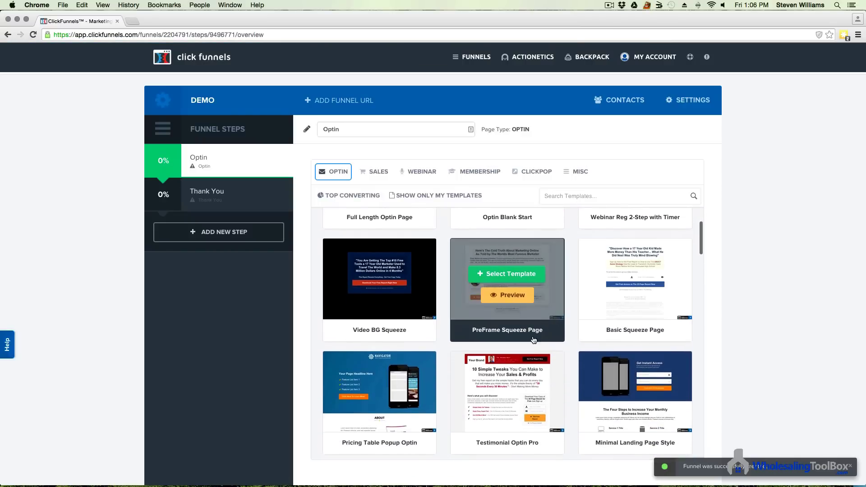
scroll(533, 340, "down", 6)
scroll(579, 361, "down", 7)
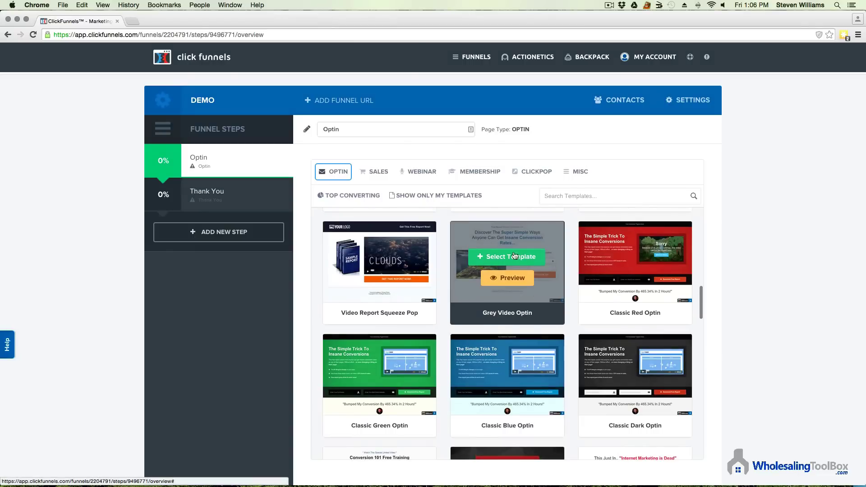
left_click(507, 277)
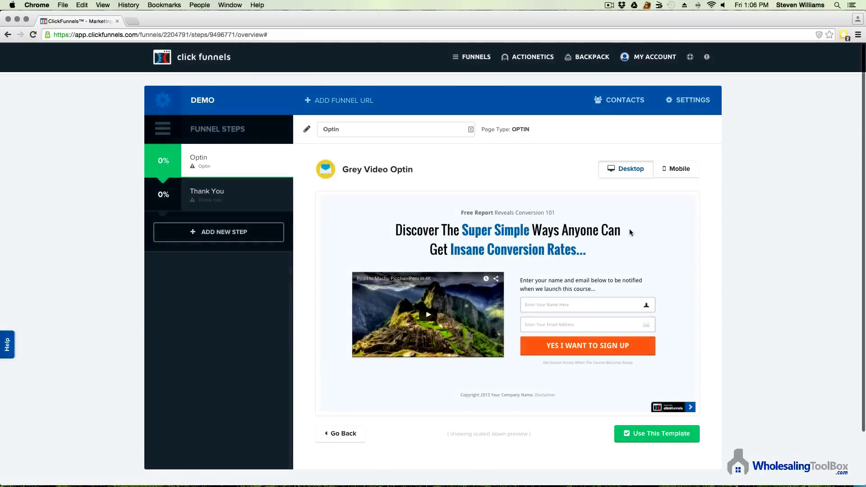
left_click(665, 438)
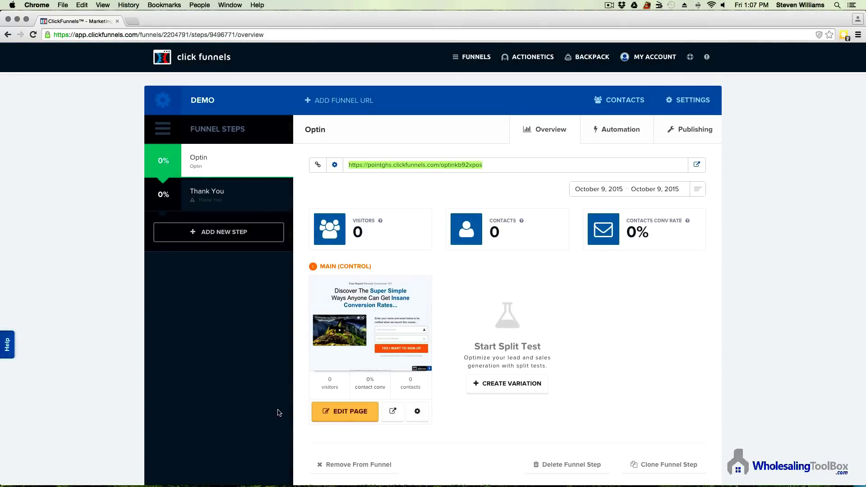
Step: Open the Main (Control) optin page in the editor
left_click(347, 418)
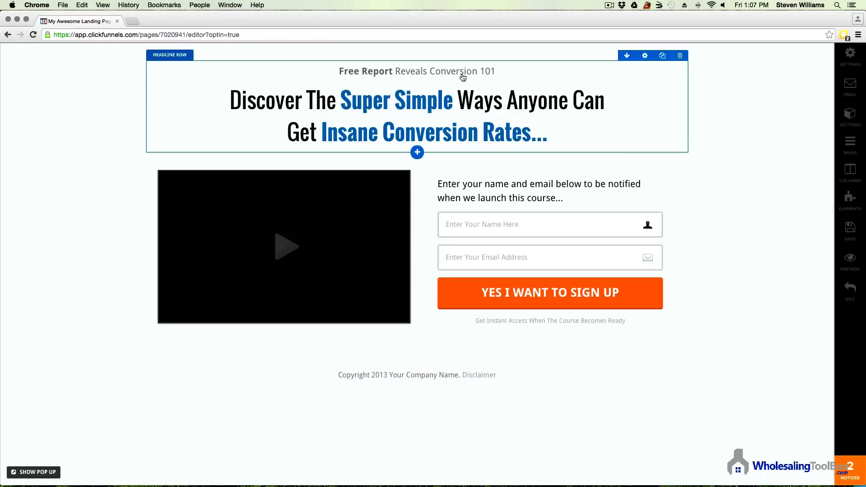
Step: Replace the 'Free Report Reveals Conversion 101' pre-headline with 'Offering Steep to Investors'
left_click(481, 73)
left_click_drag(496, 72, 338, 72)
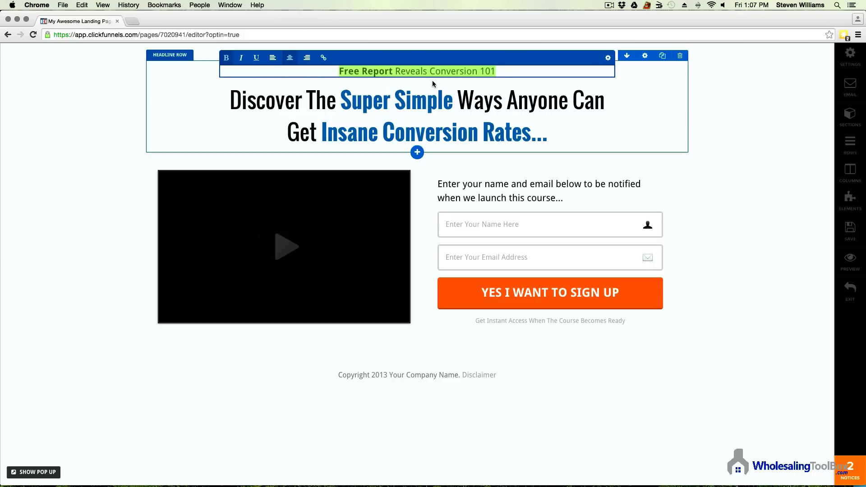
type("Offering")
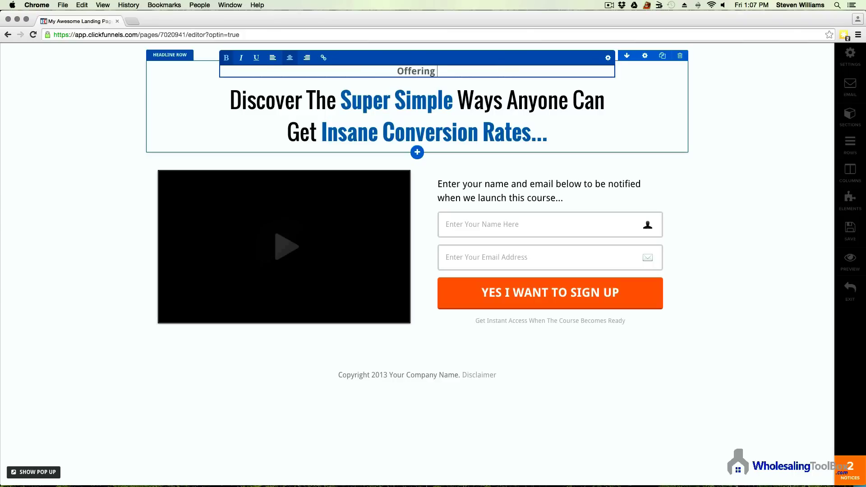
type(" Steep")
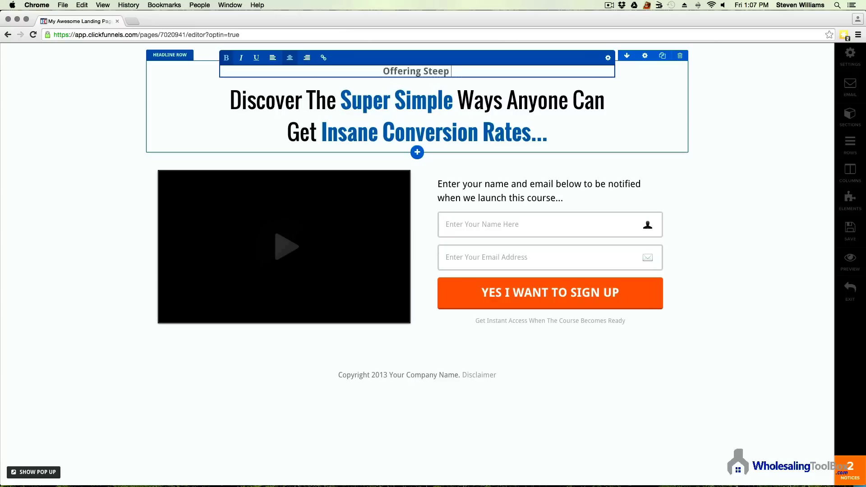
type(" to Investors")
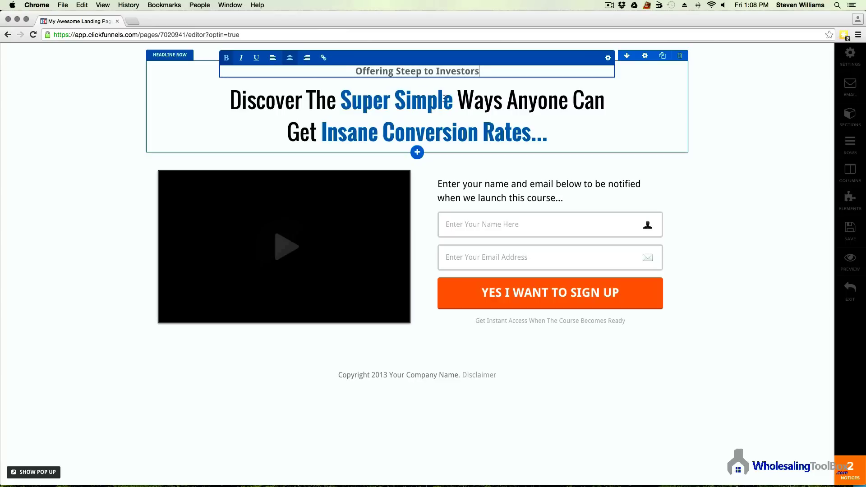
Step: Replace 'Discover The' at the start of the headline with 'Offering Properties'
left_click(395, 112)
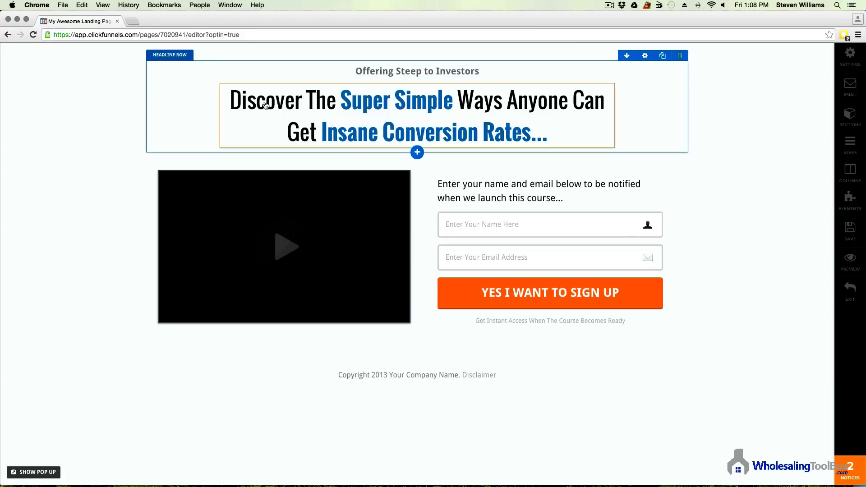
left_click(265, 105)
left_click(231, 103)
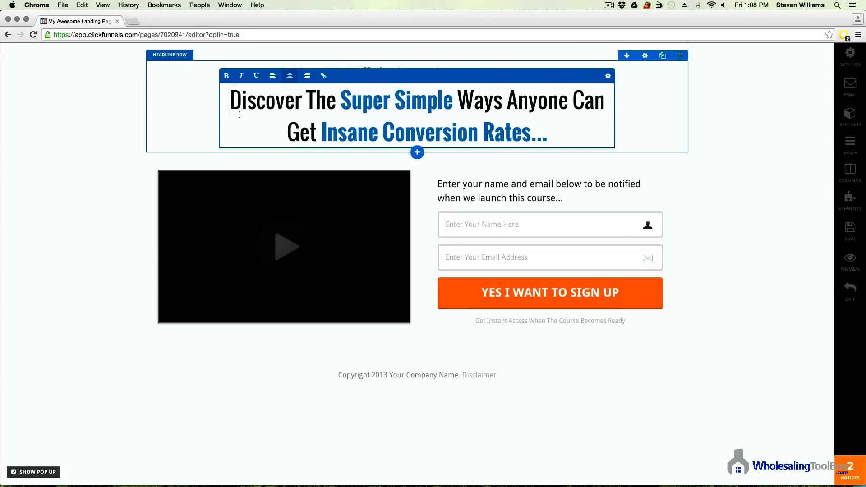
left_click_drag(230, 103, 336, 102)
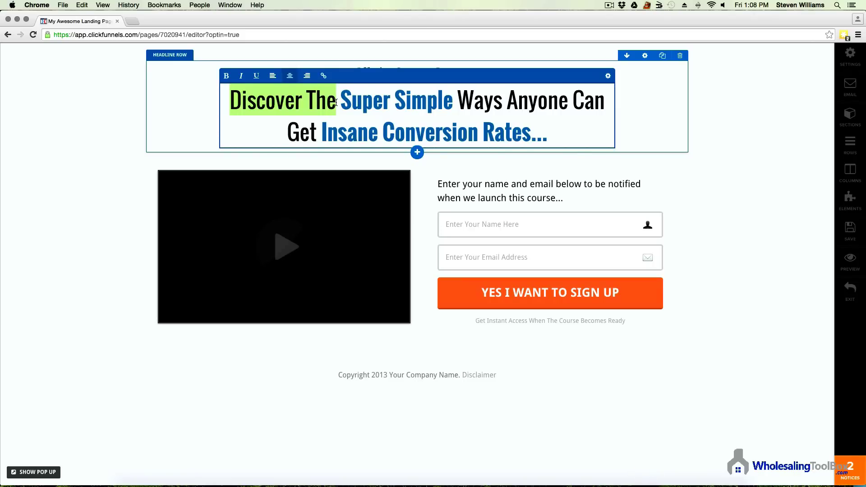
type("Offering")
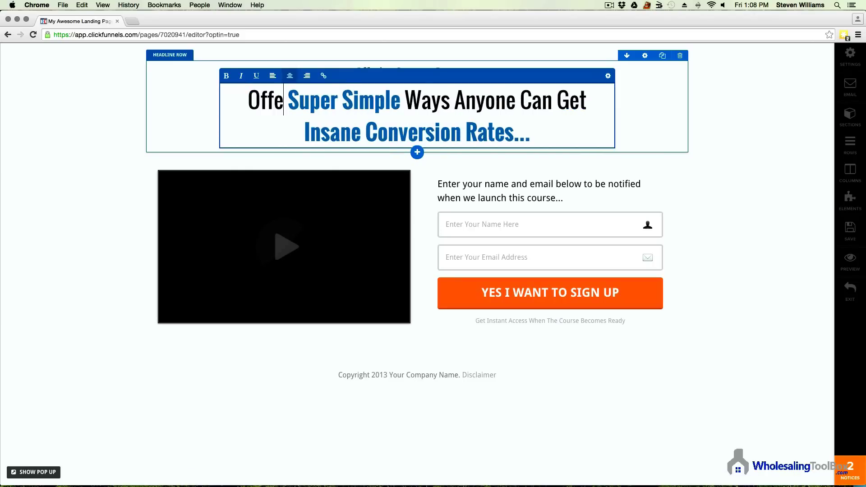
type(" Propertie")
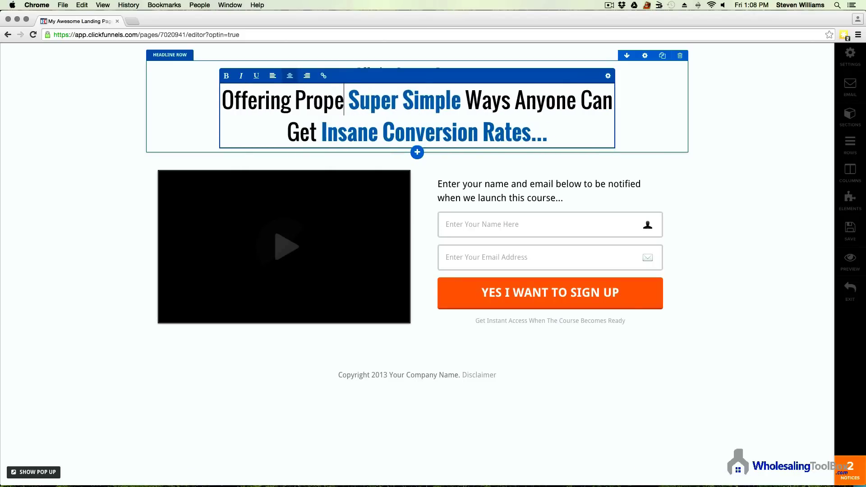
type("s")
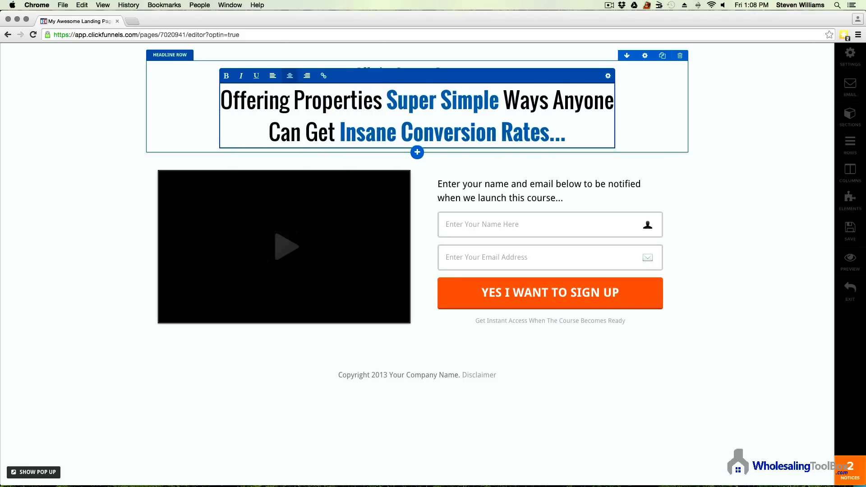
Step: Replace 'Super Simple' with '20-40% Below Market Value', drop leftover words, and move it to line two
left_click_drag(385, 100, 501, 92)
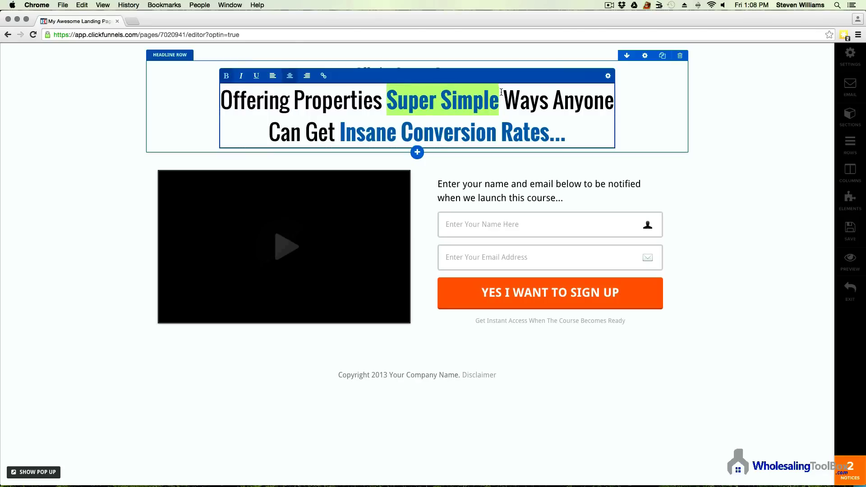
type("20-40")
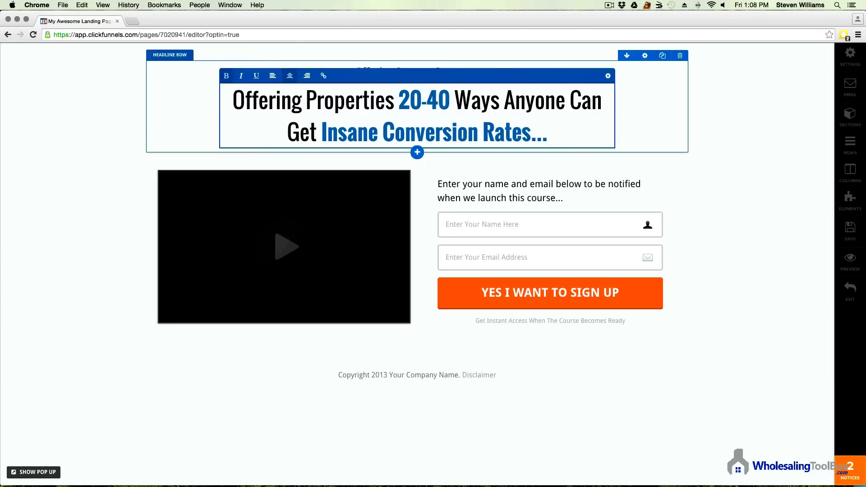
type("%")
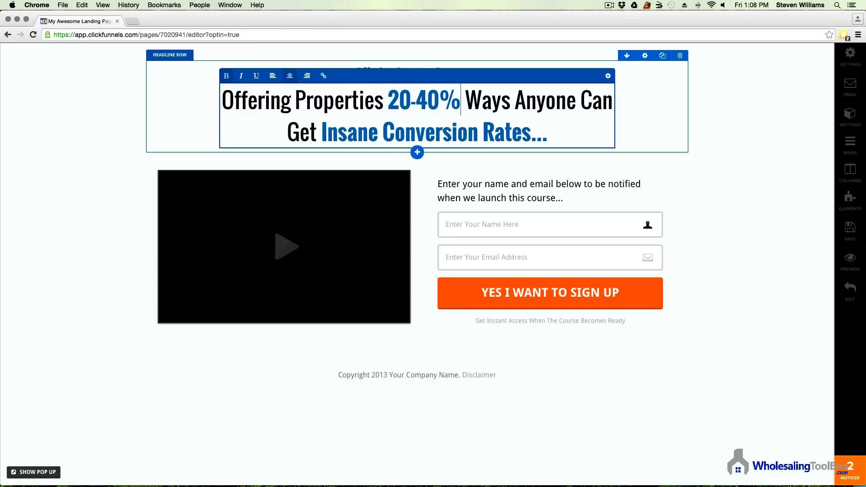
type(" Below")
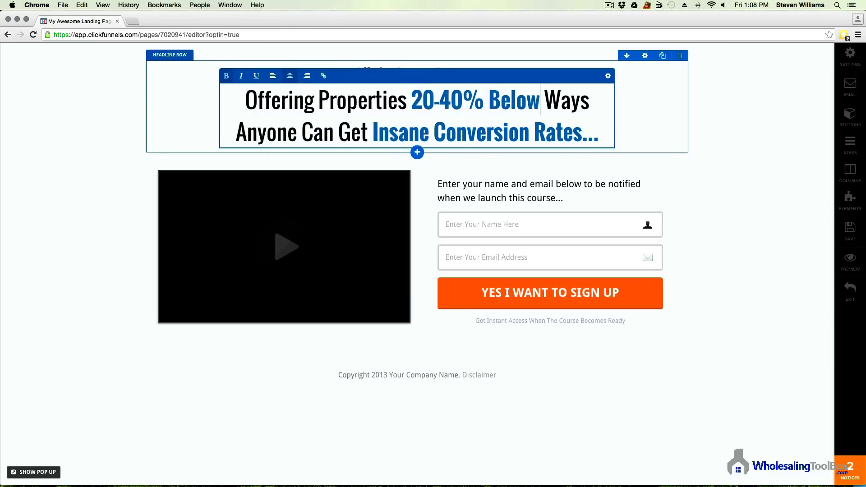
type(" Market")
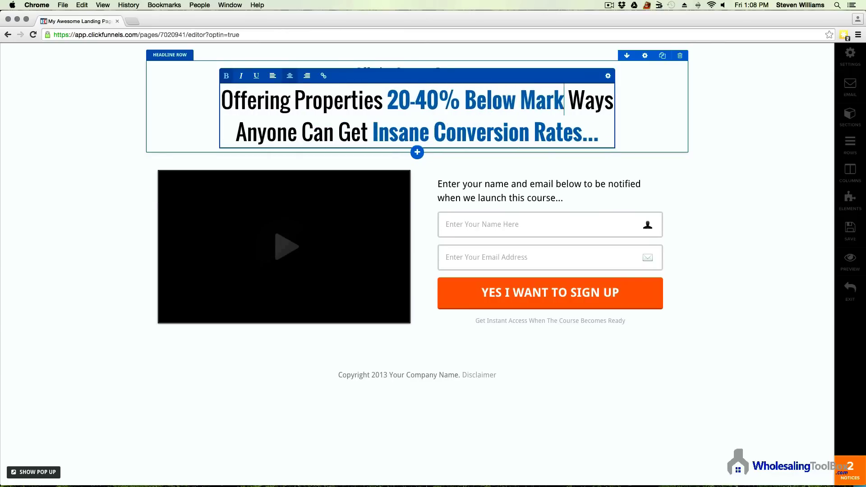
type(" Value")
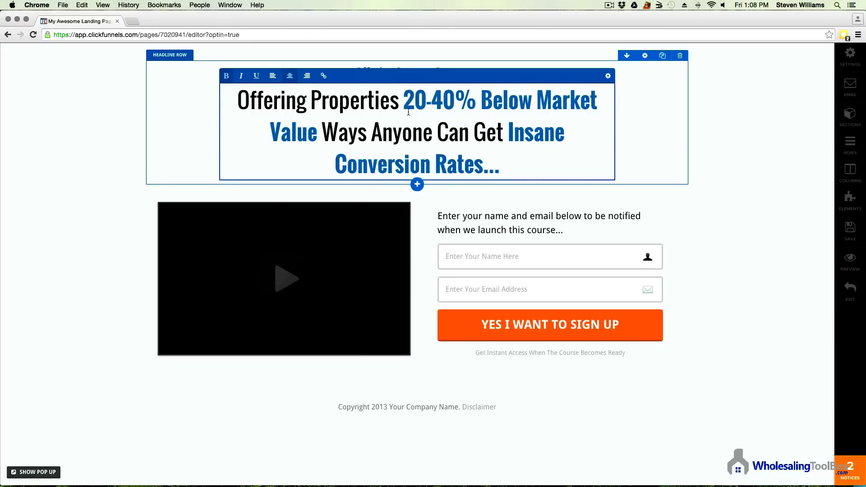
left_click_drag(500, 165, 327, 140)
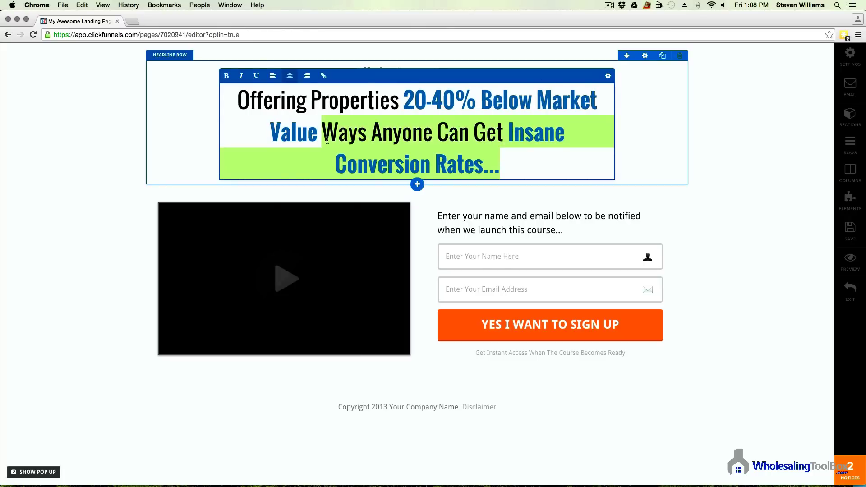
key("BackSpace")
left_click(404, 96)
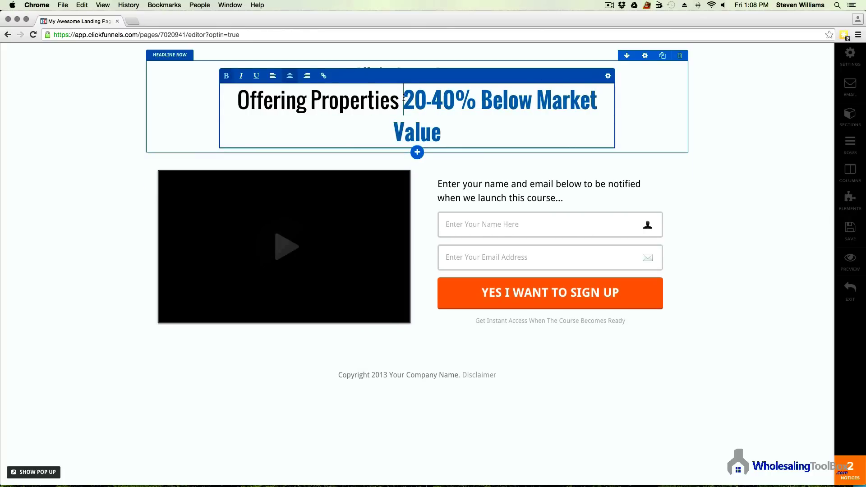
key("Return")
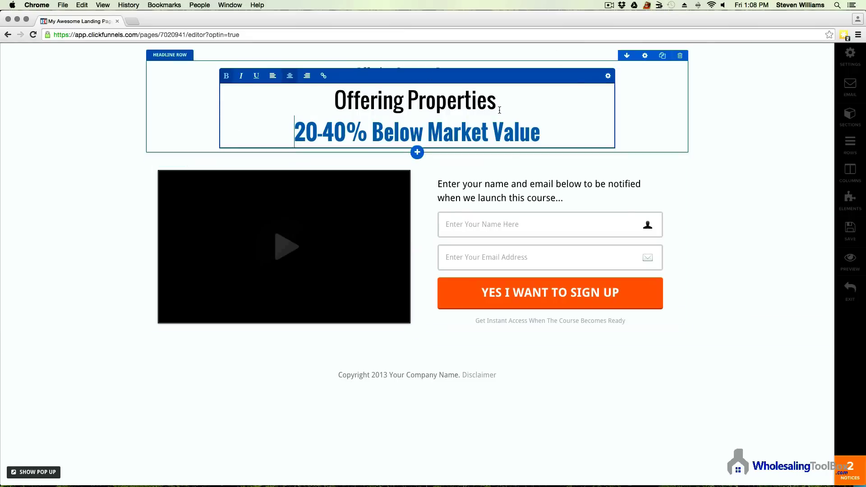
left_click(101, 261)
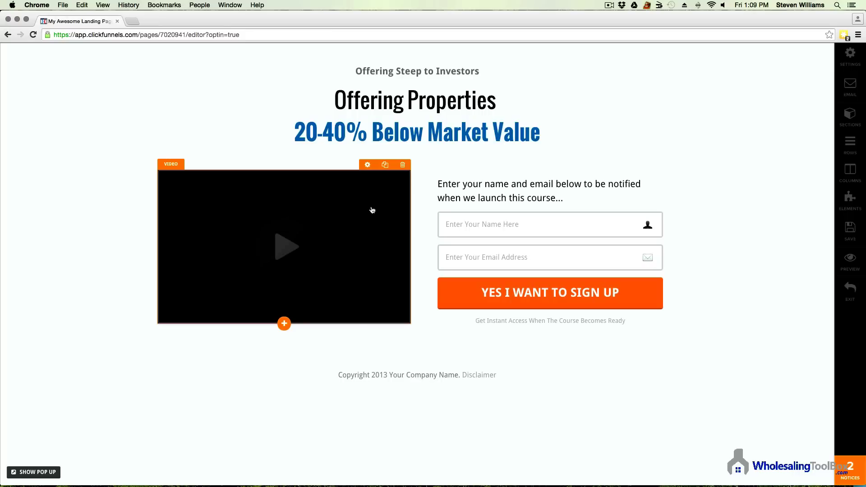
Step: Delete the video and put a Single Image element in its place, showing its settings
left_click(403, 165)
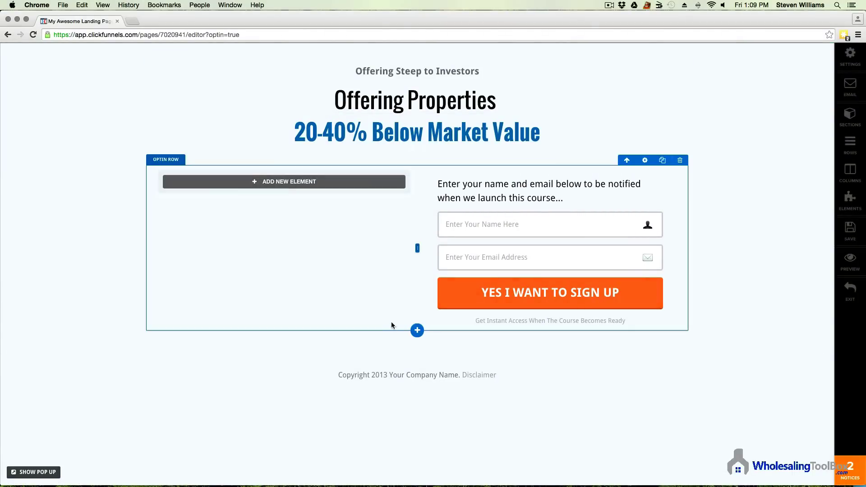
left_click(320, 183)
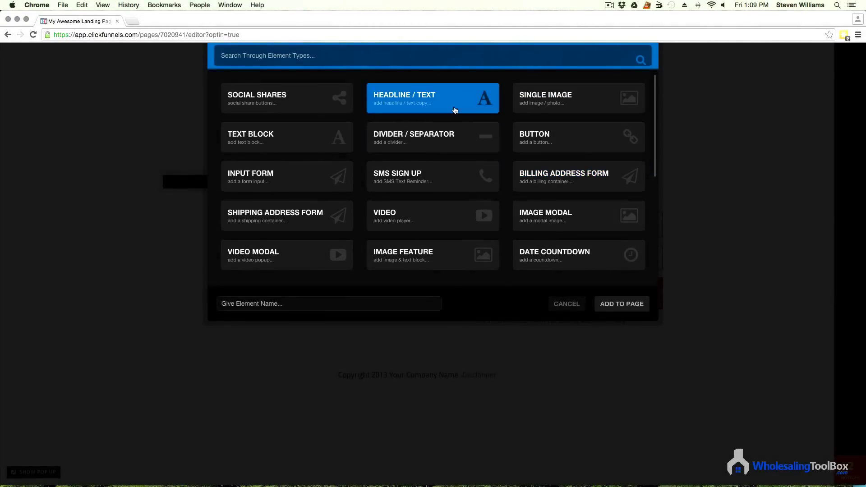
scroll(285, 206, "down", 5)
scroll(571, 172, "up", 5)
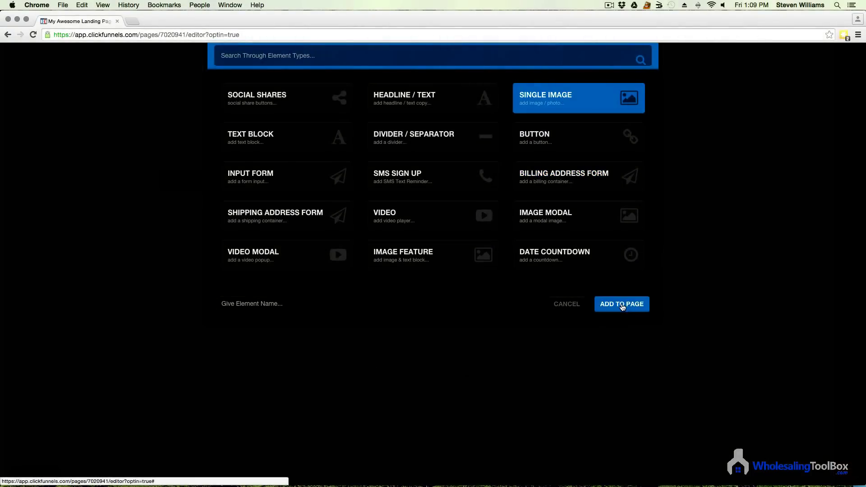
left_click(621, 304)
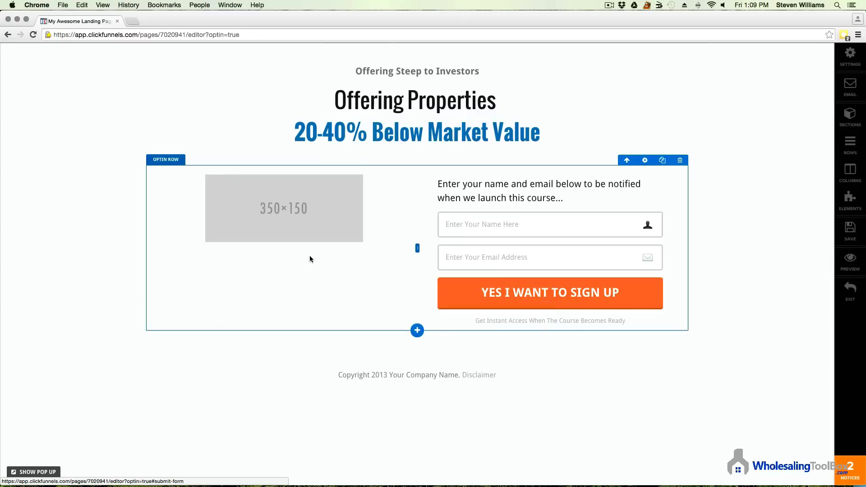
left_click(328, 195)
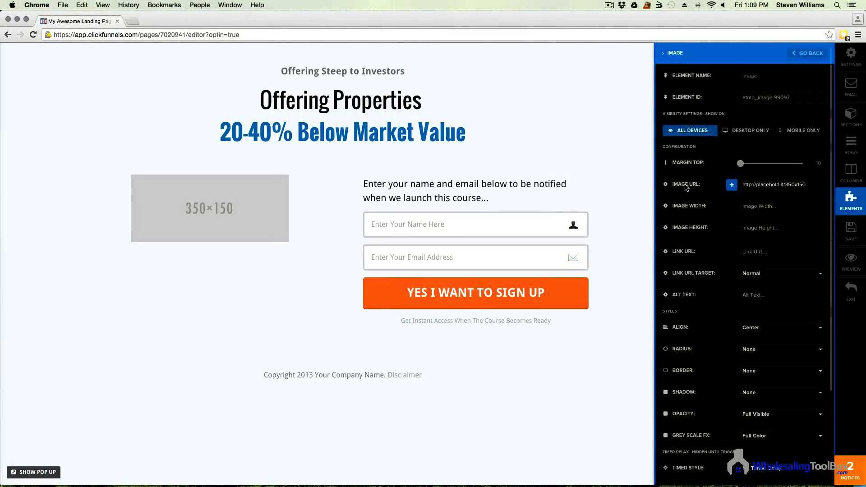
Step: Set the image element to the SOLD house photo from Your Images
left_click(731, 185)
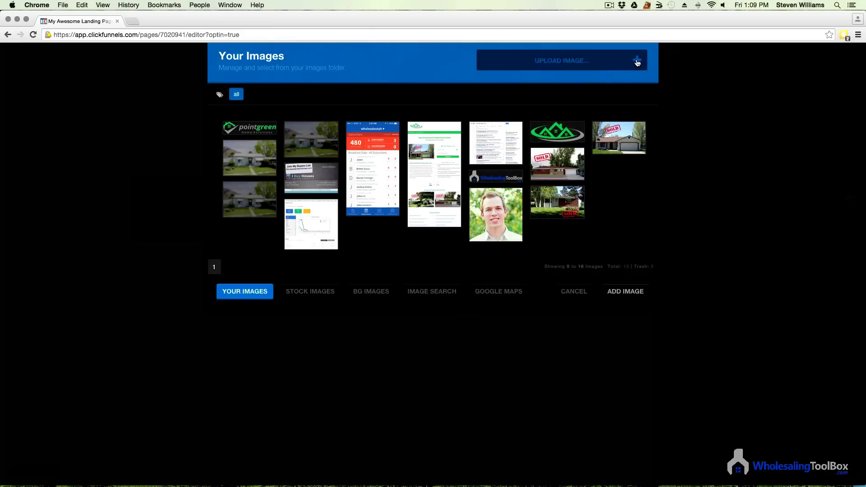
left_click(638, 63)
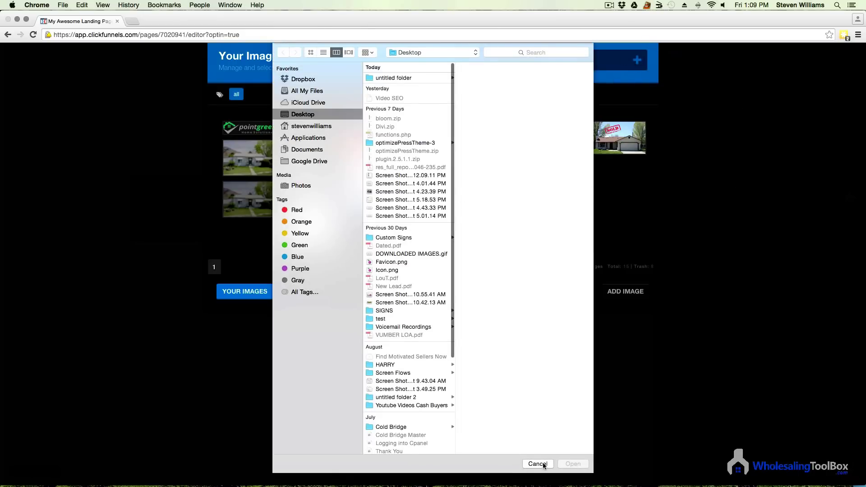
left_click(537, 464)
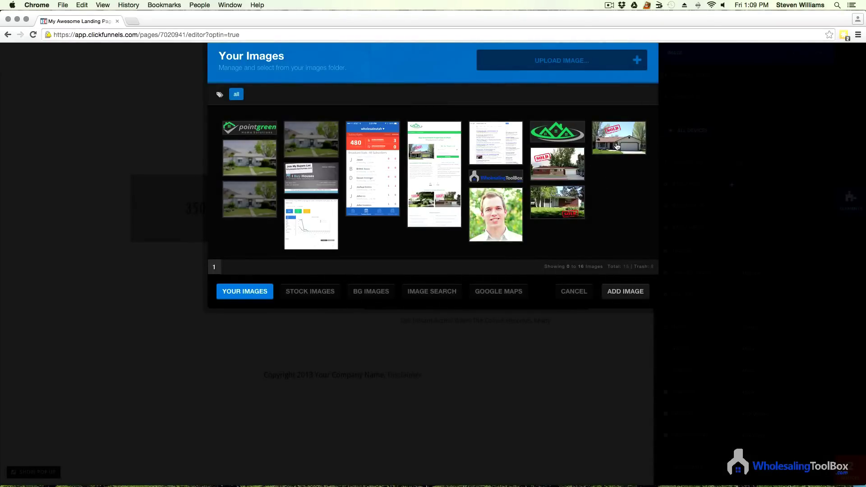
left_click(617, 146)
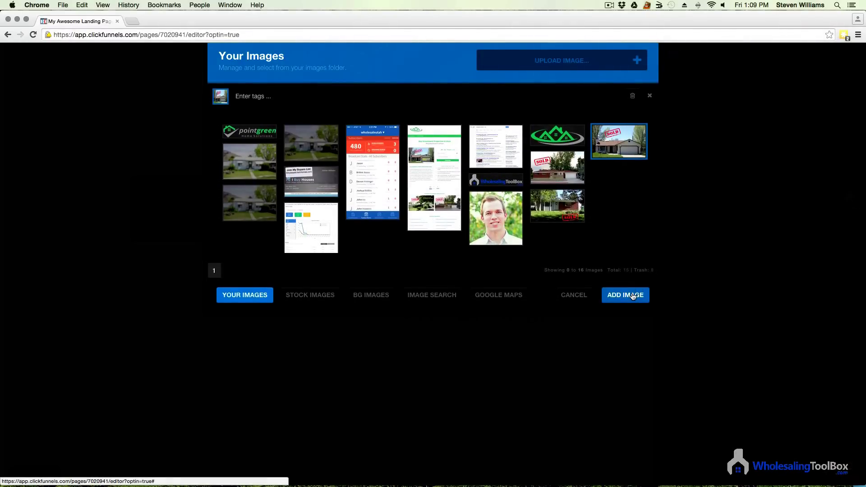
left_click(633, 296)
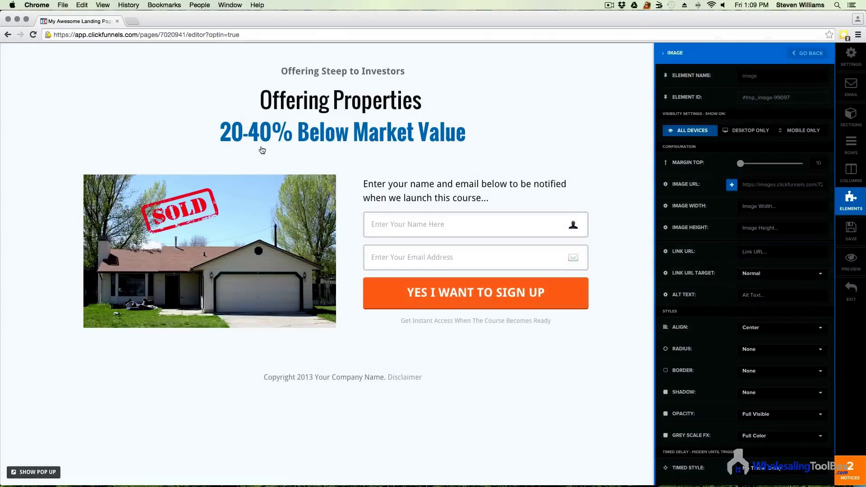
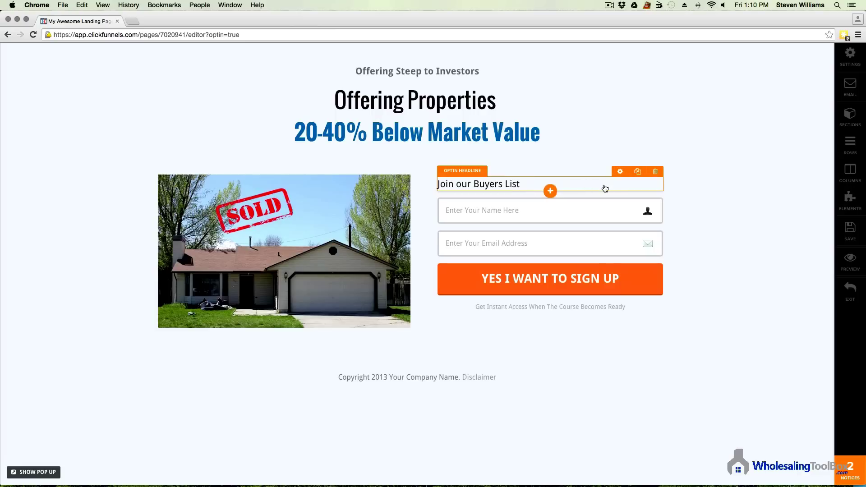
Step: Change the 'Join our Buyers List' heading text colour to vivid blue
left_click(620, 182)
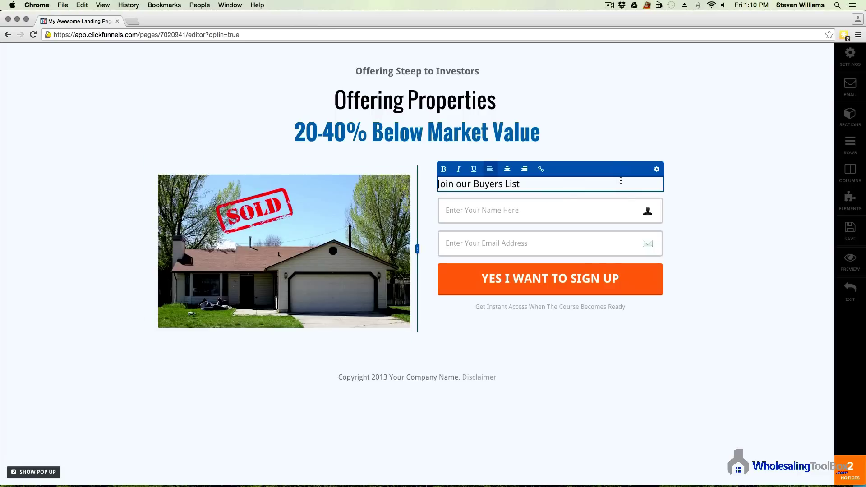
left_click(656, 170)
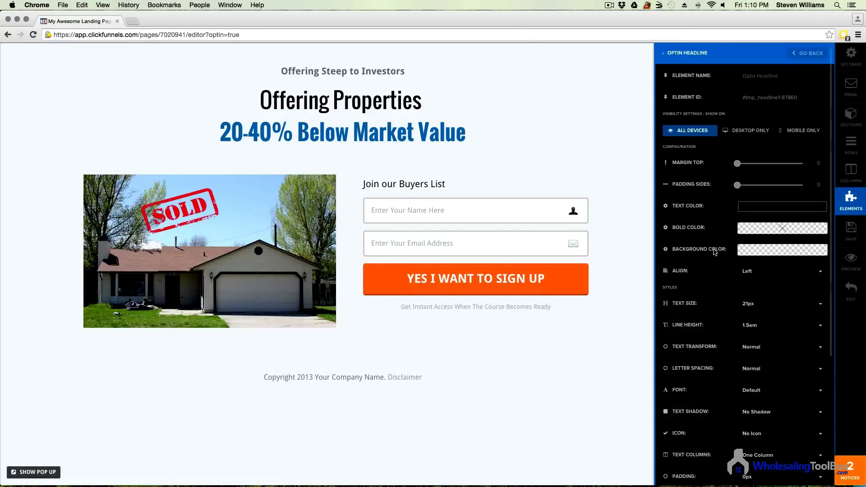
left_click(782, 209)
left_click(816, 266)
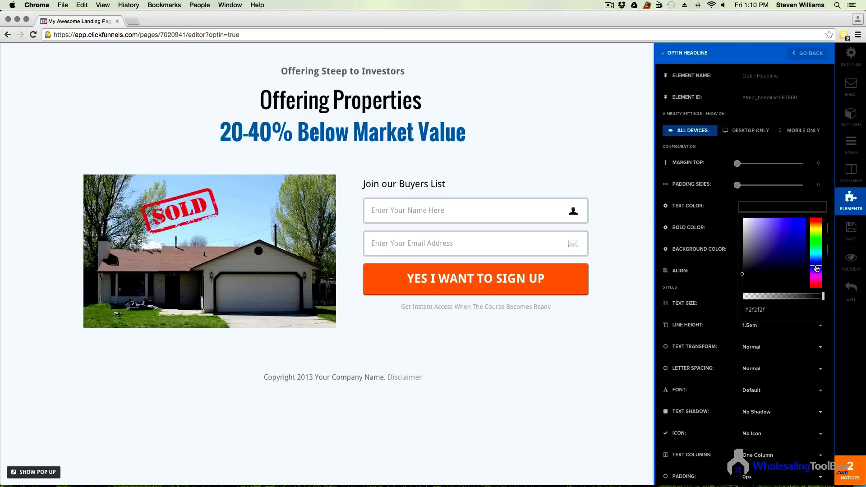
left_click(805, 217)
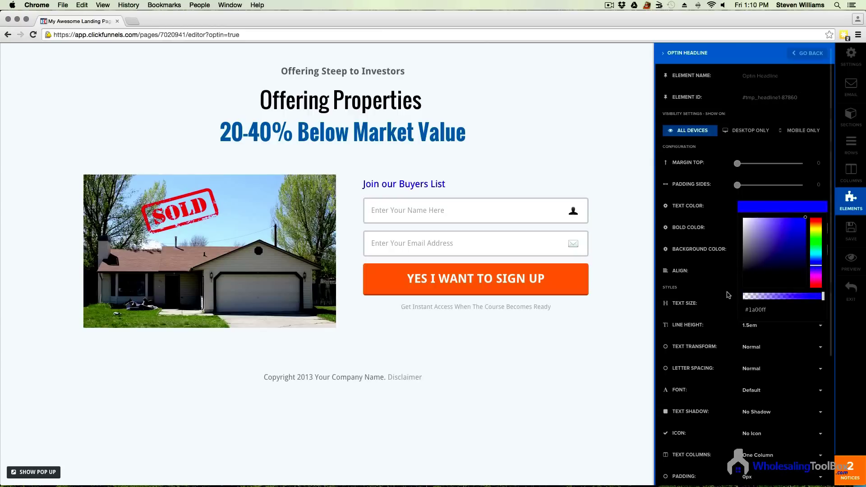
left_click(726, 276)
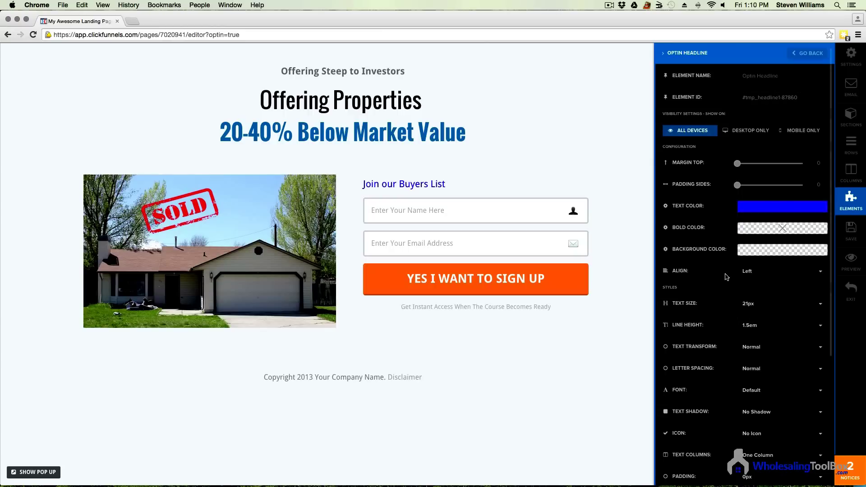
Step: Centre-align the heading and set its text size to 24px
left_click(773, 278)
left_click(765, 303)
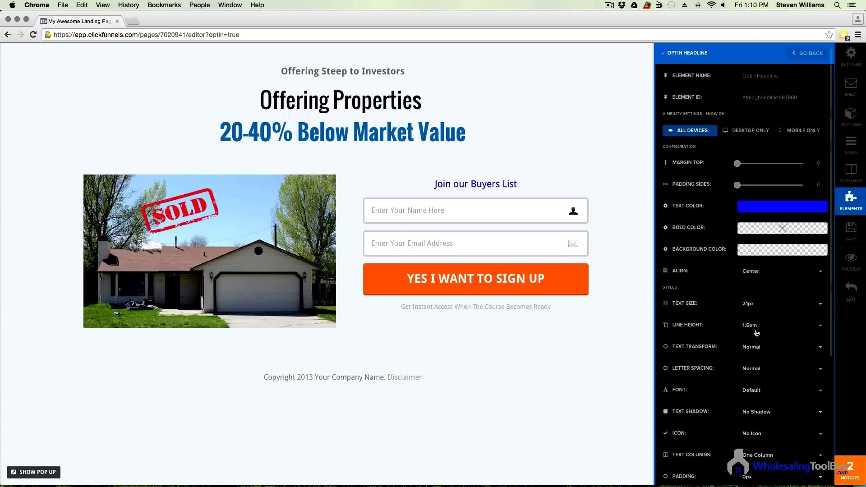
left_click(762, 303)
scroll(767, 316, "down", 4)
scroll(773, 244, "up", 2)
left_click(763, 306)
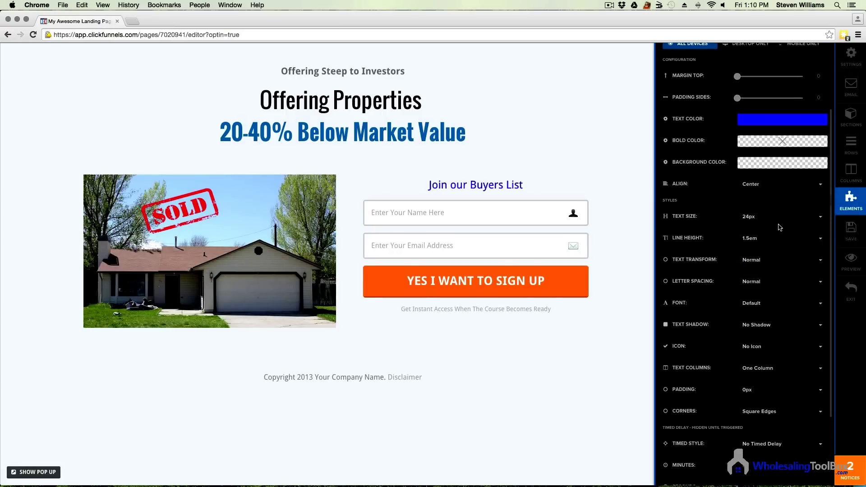
left_click(515, 193)
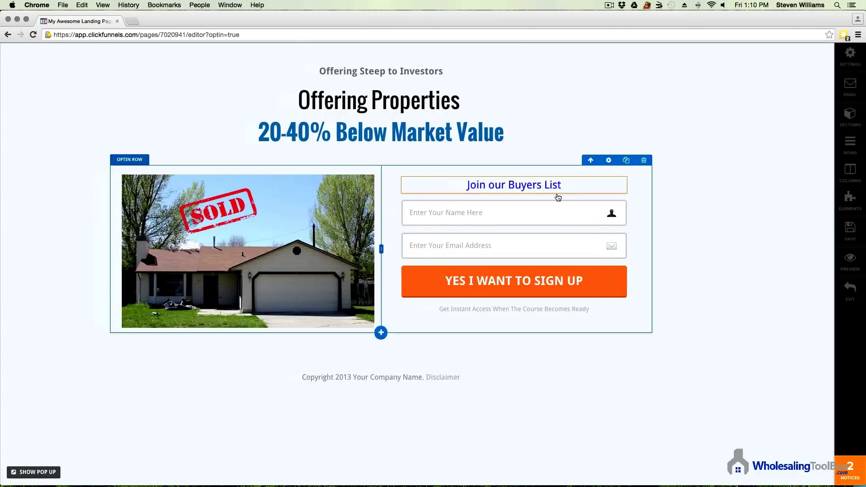
Step: Make the whole 'Join our Buyers List' heading bold
left_click(589, 186)
triple_click(504, 186)
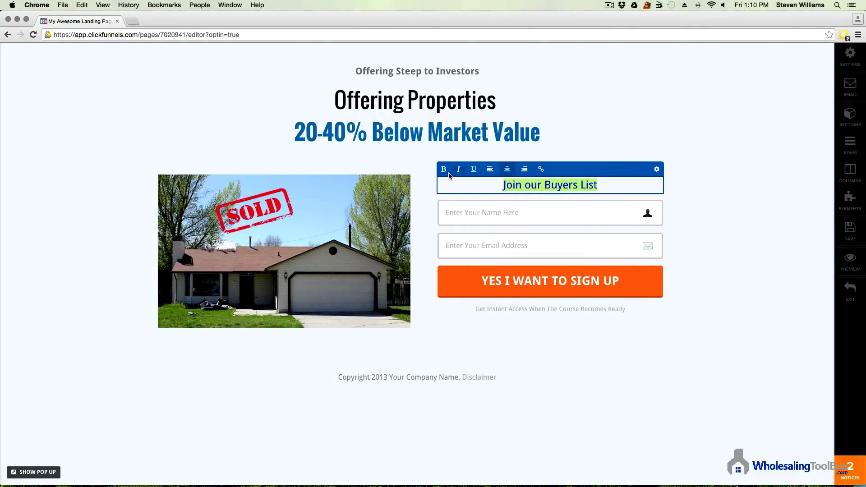
left_click(443, 169)
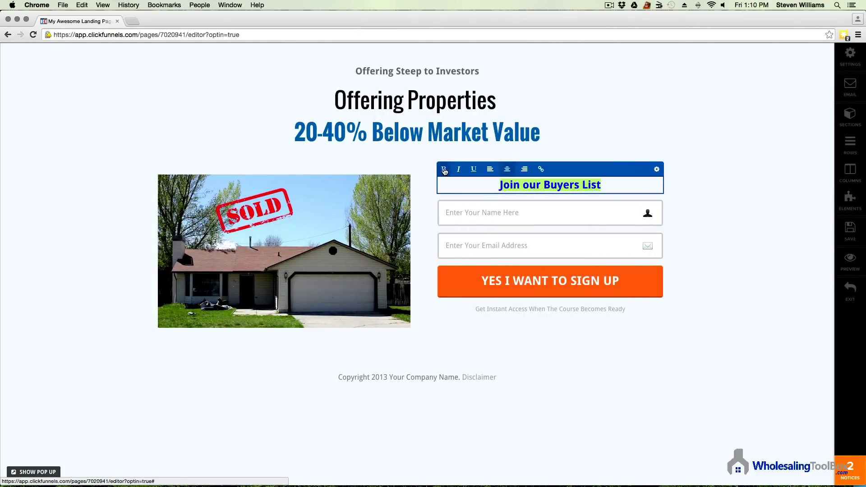
left_click(733, 250)
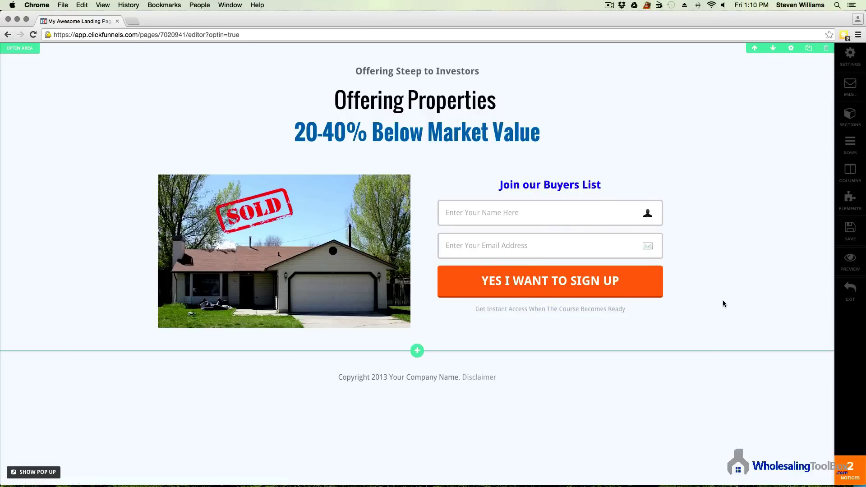
Step: Replace the sign-up button label with 'Subscribe'
left_click(630, 286)
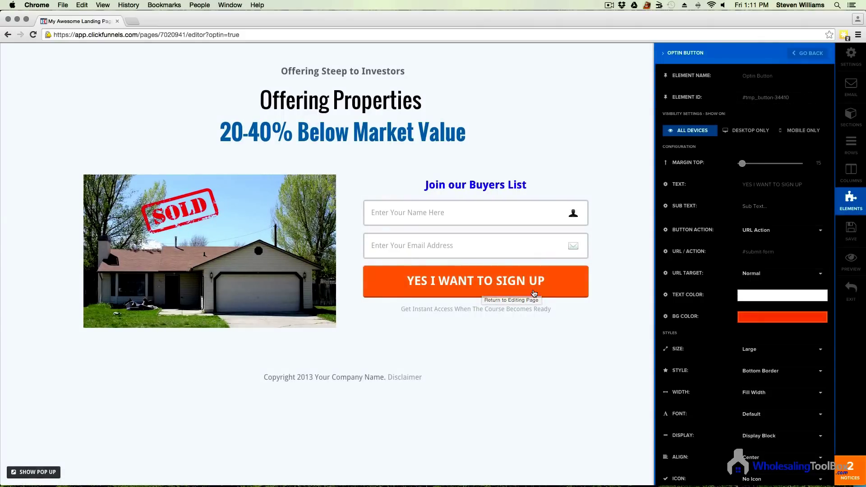
left_click(808, 185)
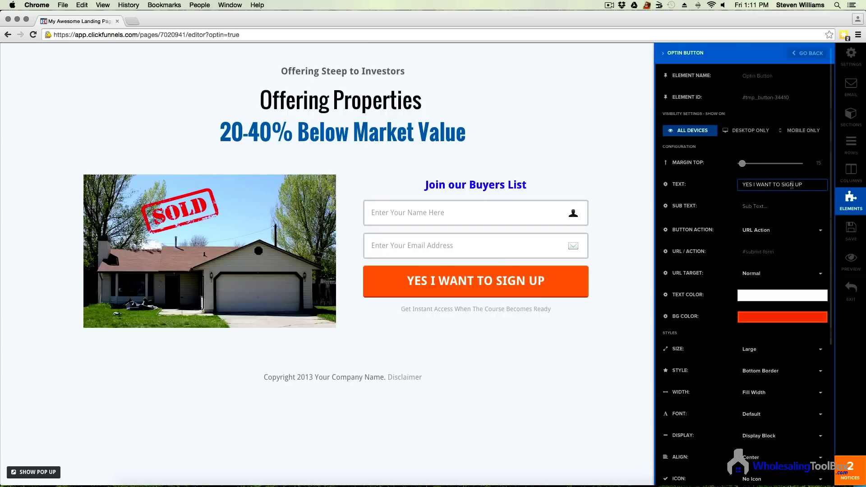
left_click_drag(808, 184, 699, 187)
type("Su")
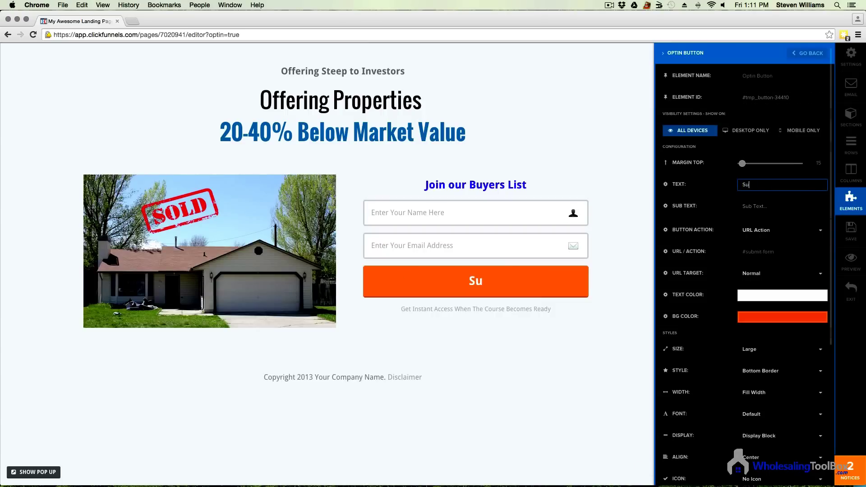
type("bscribe")
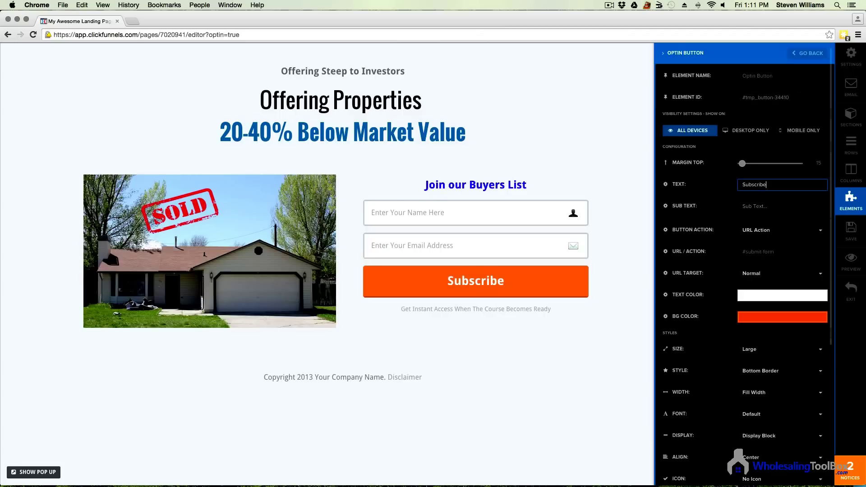
left_click(789, 207)
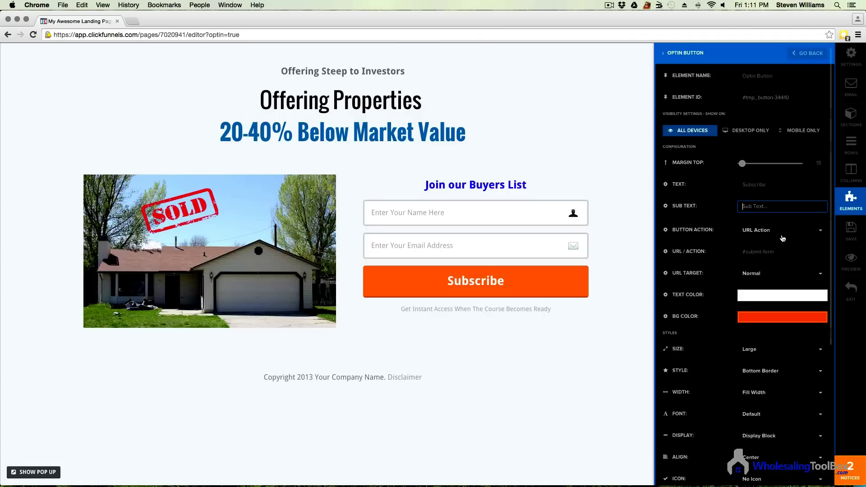
Step: Set the Subscribe button's background colour to a vivid blue
left_click(765, 317)
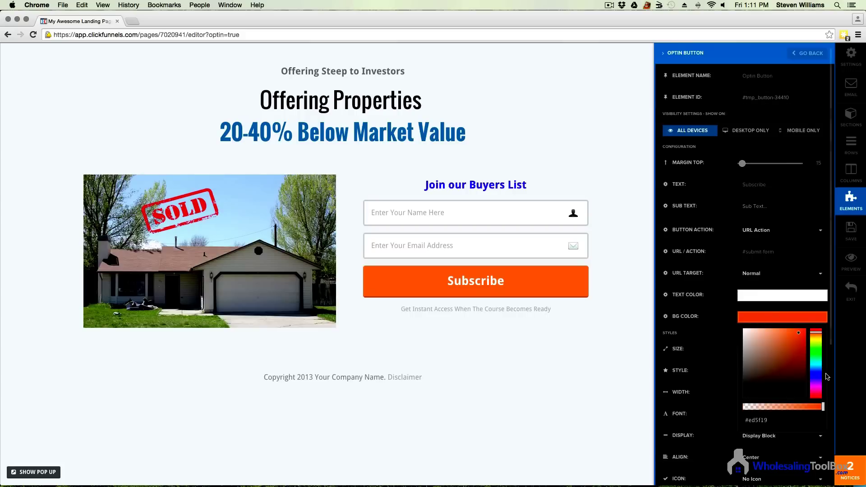
left_click(815, 377)
left_click_drag(794, 367, 864, 233)
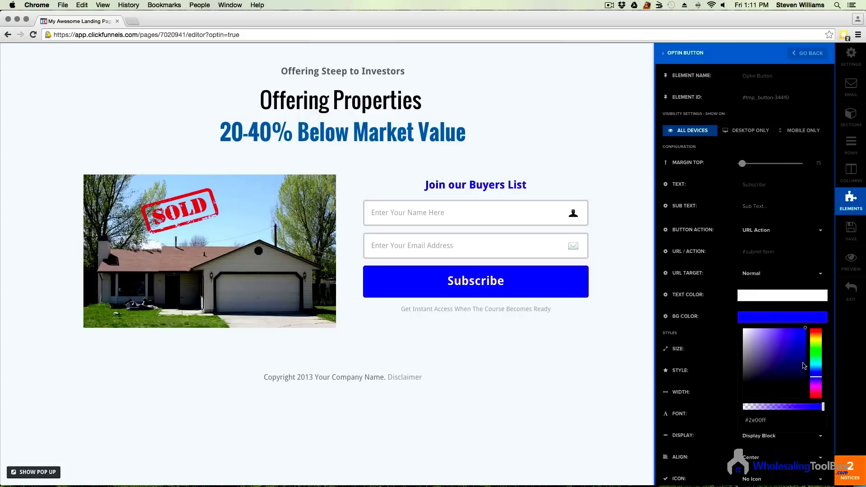
left_click(542, 310)
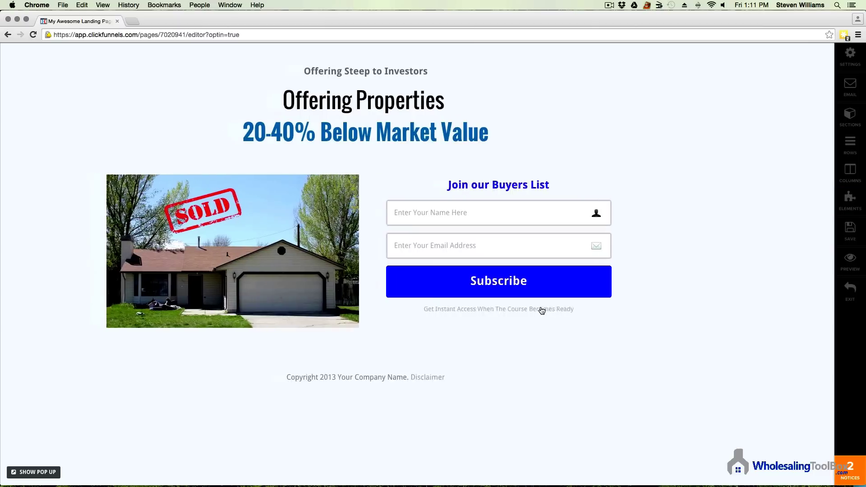
Step: Replace the 'Get Instant Access' line under the button with 'We Value Your Privacy'
left_click_drag(645, 310, 269, 299)
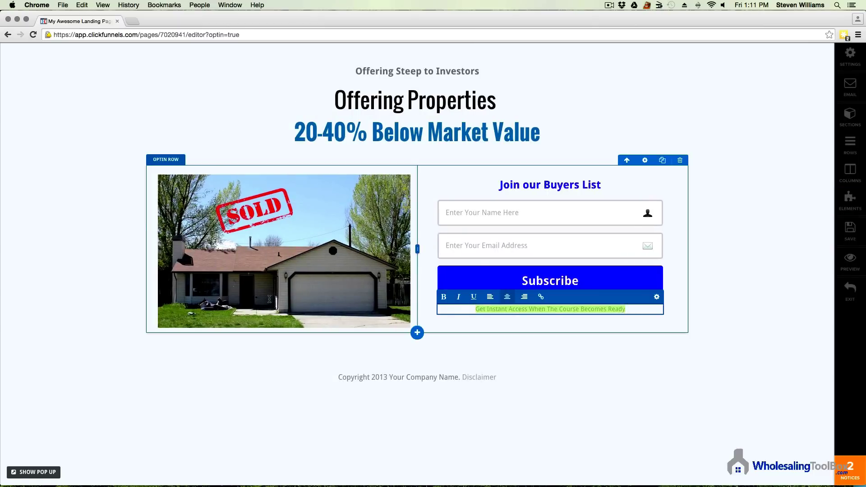
left_click(438, 309)
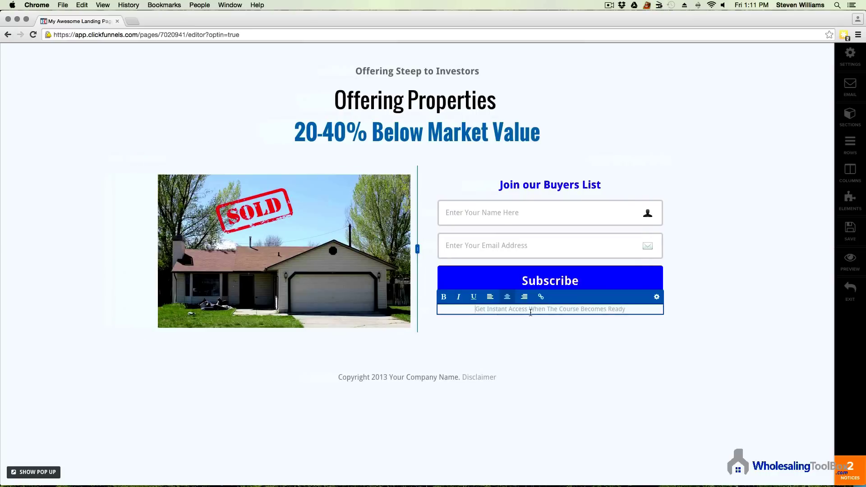
left_click_drag(630, 311, 460, 305)
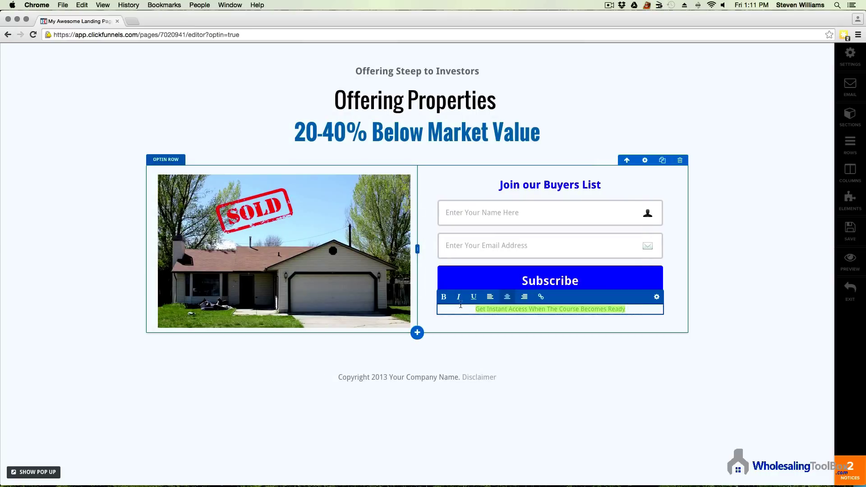
type("We Value Your Privacy")
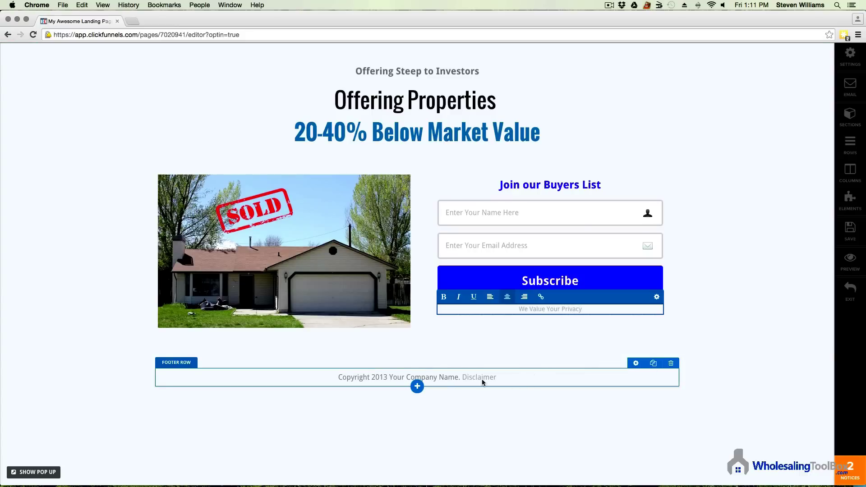
left_click(374, 379)
Step: Change the footer copyright line to read 'Copyright 2015 WholesalingToolbox.com'
left_click(385, 379)
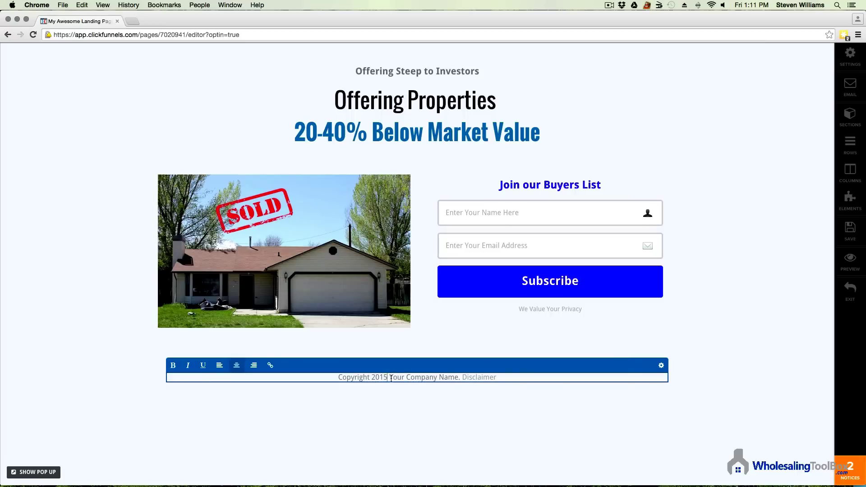
left_click_drag(389, 378, 459, 377)
type("Wholesali")
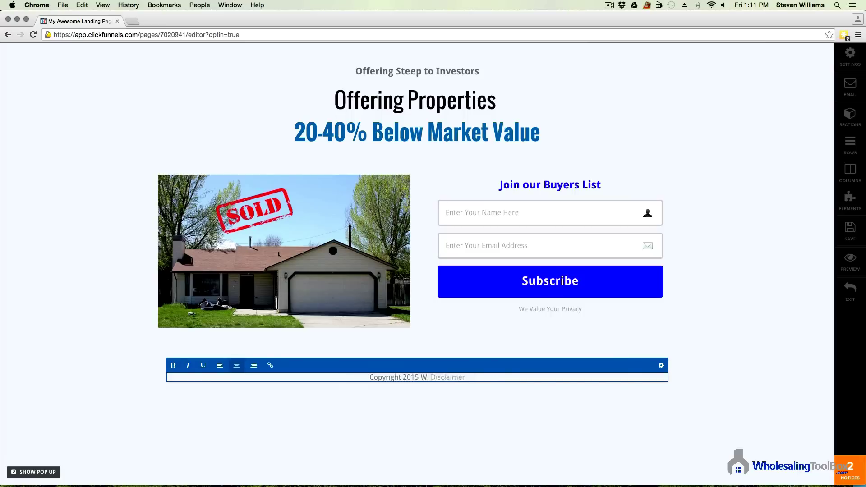
type("ngTool")
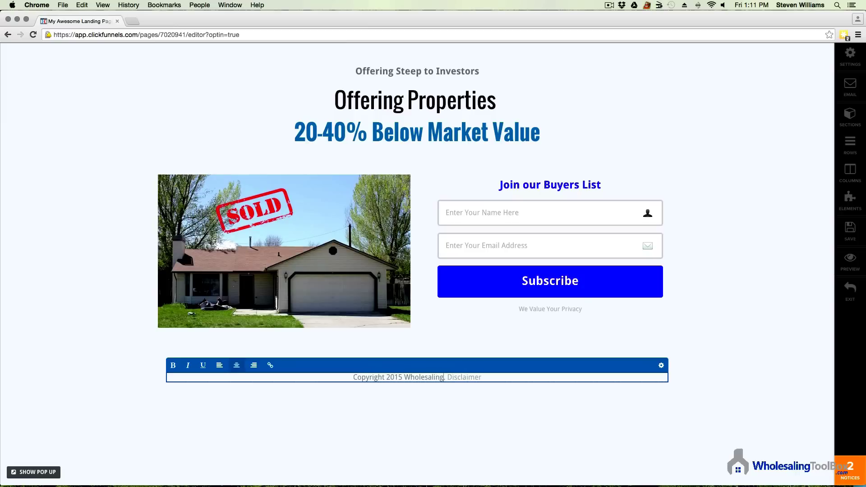
type("bo")
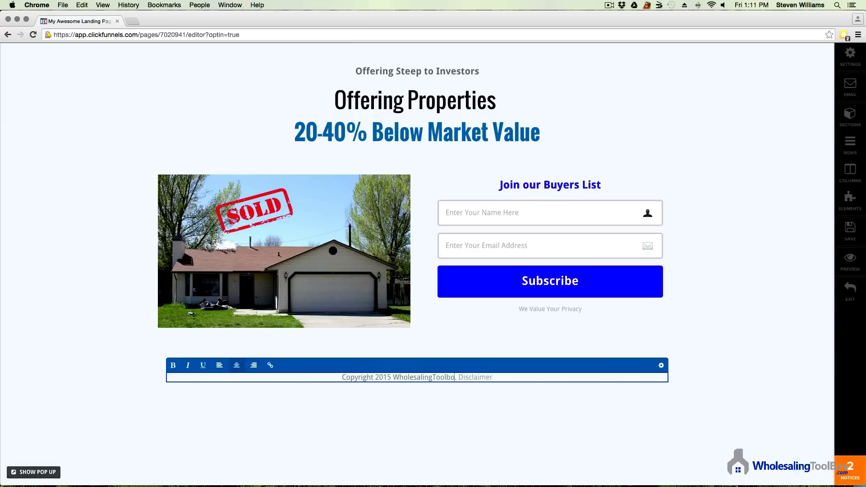
type("x.com")
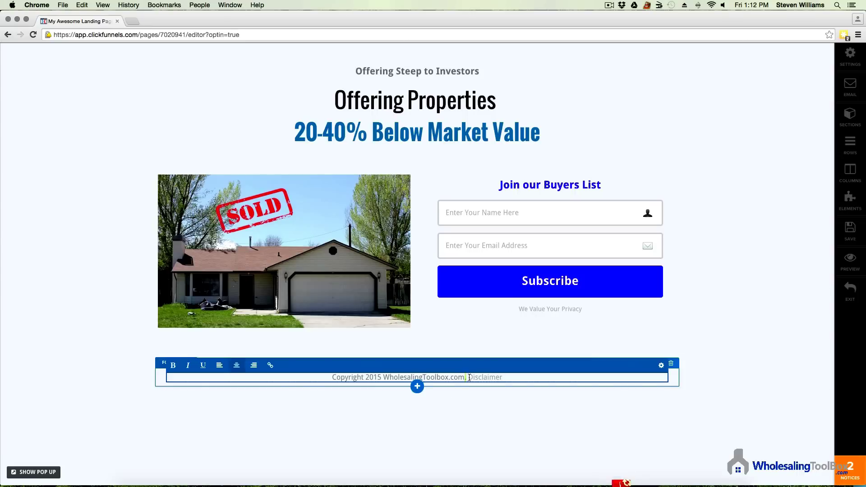
key("BackSpace")
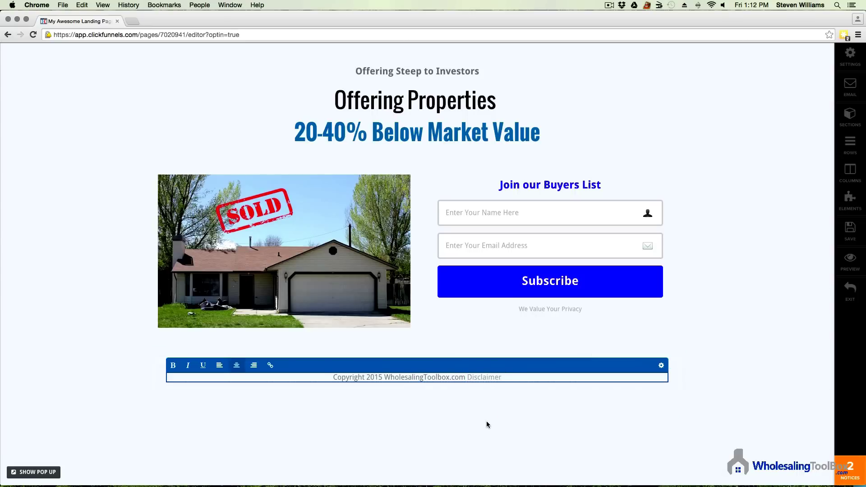
left_click(273, 418)
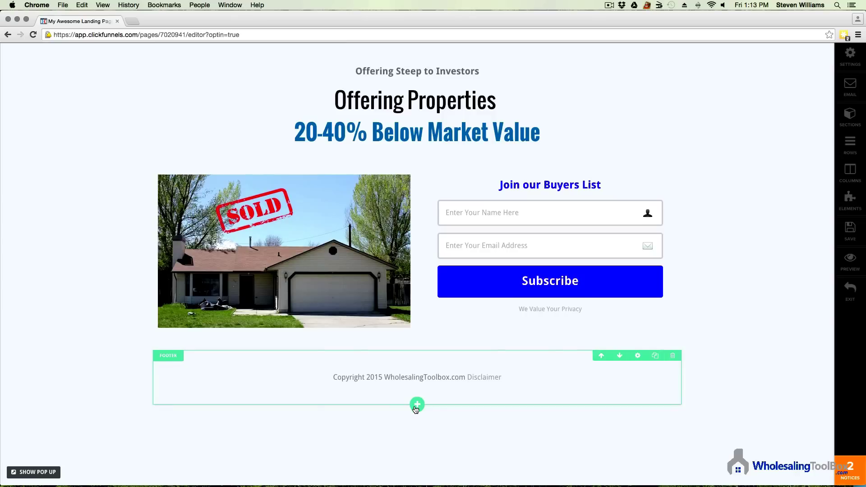
Step: Insert an empty section above the footer and add a 2-column row to it
left_click(417, 351)
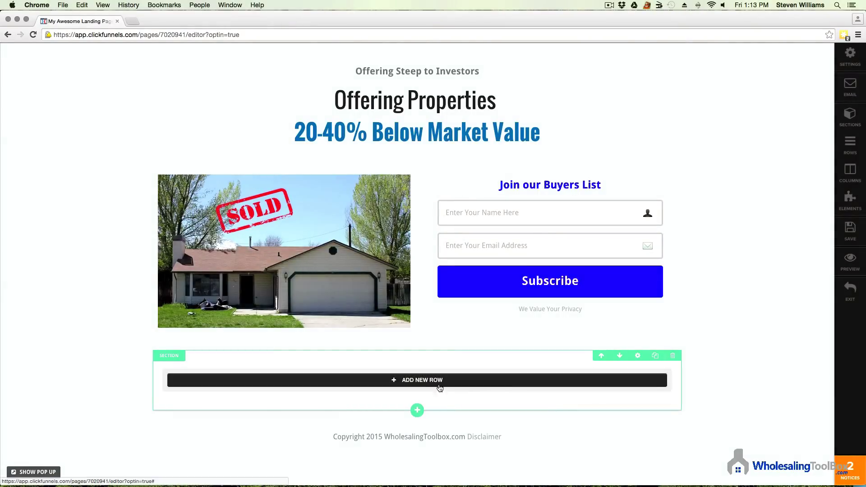
left_click(421, 383)
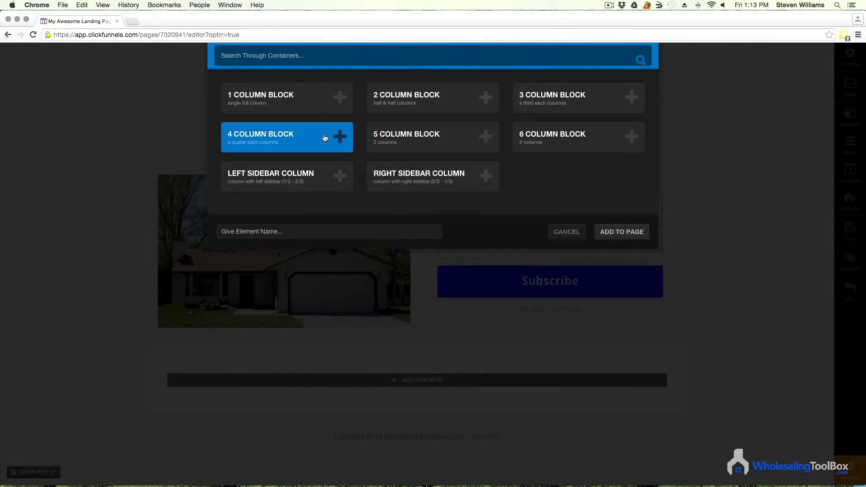
left_click(429, 107)
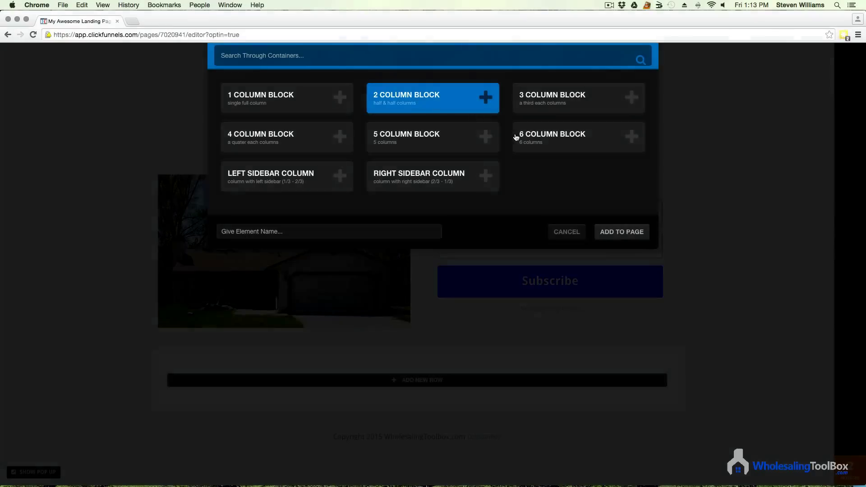
left_click(621, 231)
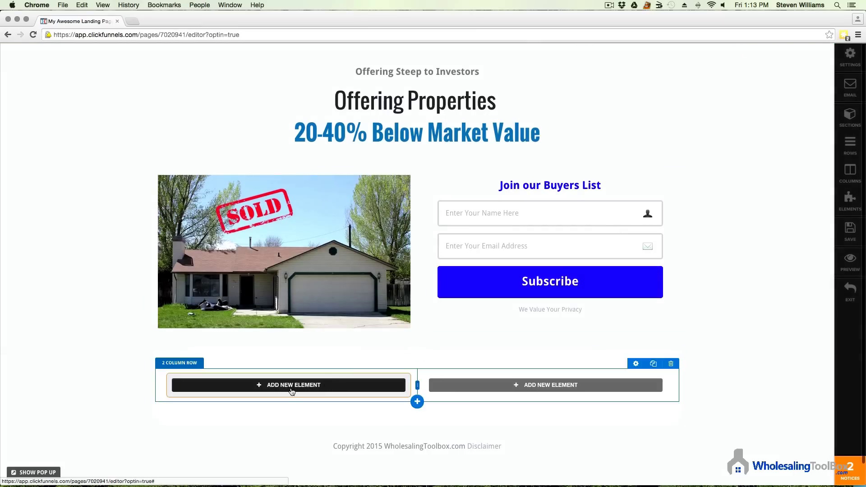
left_click(640, 356)
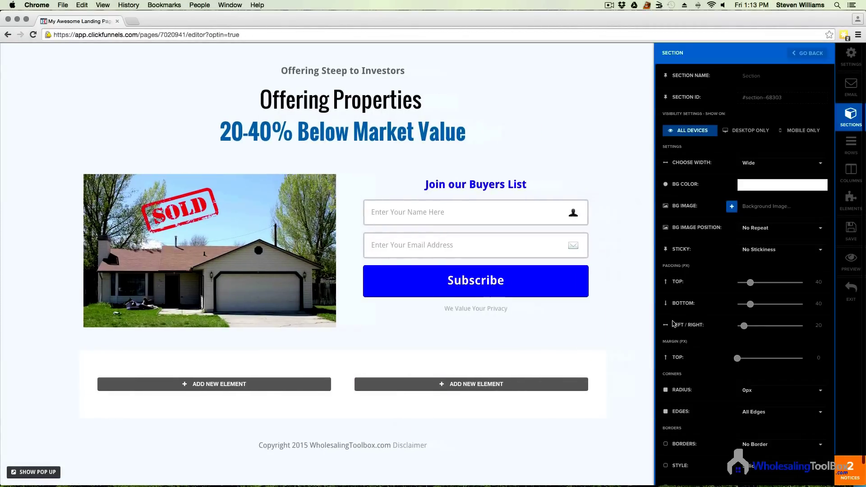
left_click(781, 184)
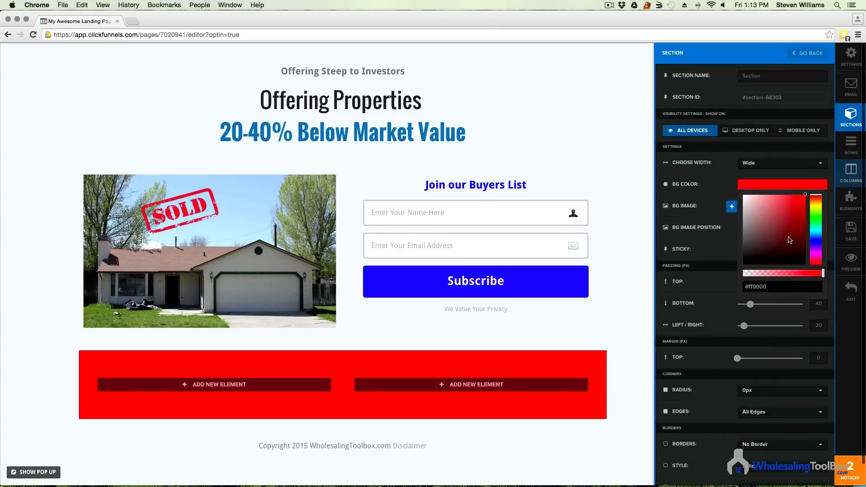
left_click_drag(744, 199, 743, 200)
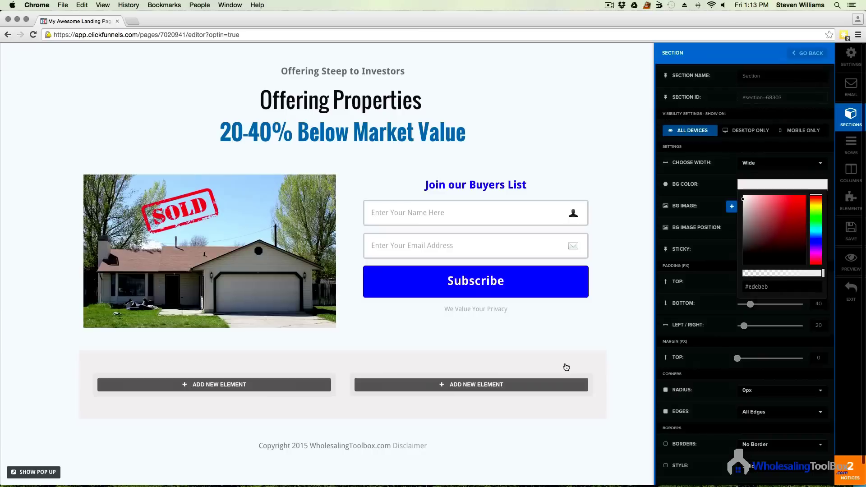
left_click(759, 200)
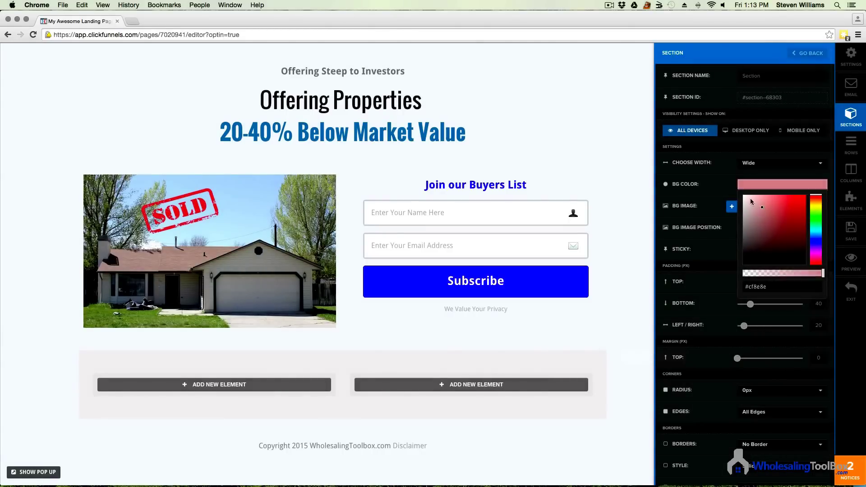
left_click_drag(759, 201, 742, 194)
left_click(638, 378)
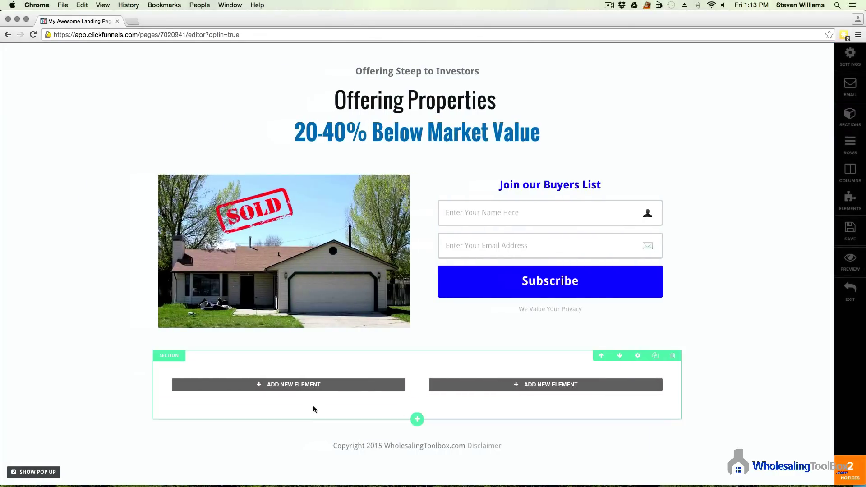
Step: Add a Headline element to the left column with the text 'We only offer GREAT deals!'
left_click(313, 385)
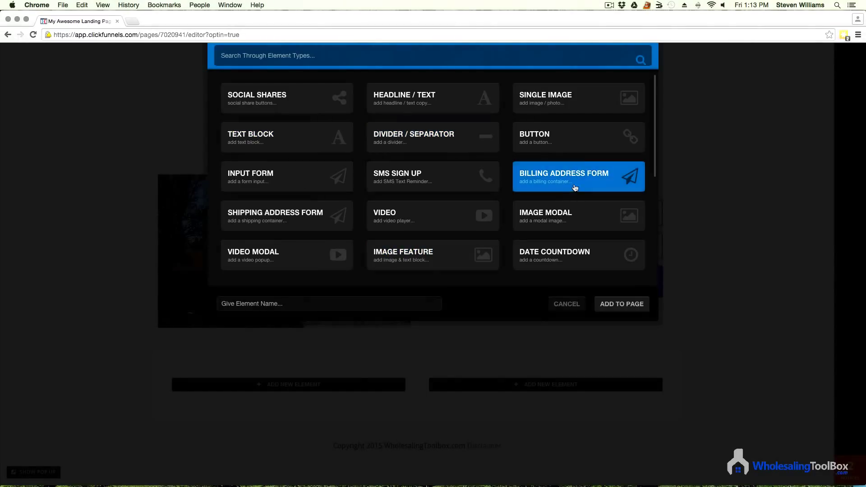
scroll(579, 175, "down", 5)
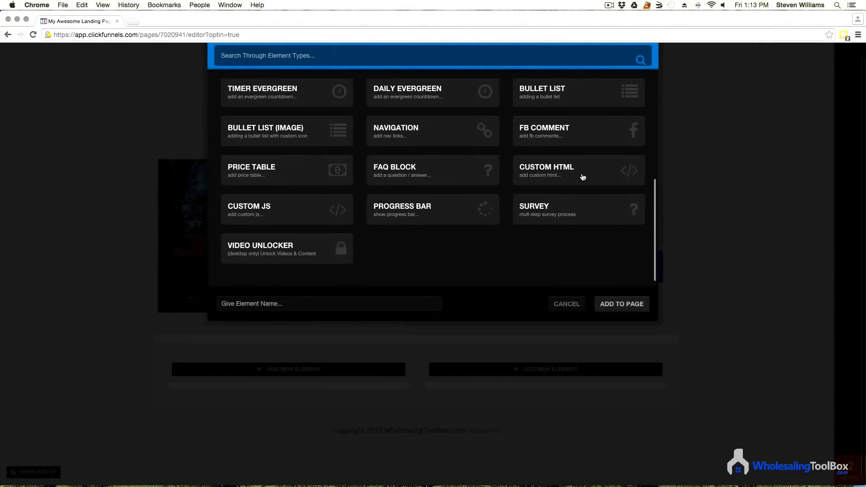
scroll(582, 177, "up", 5)
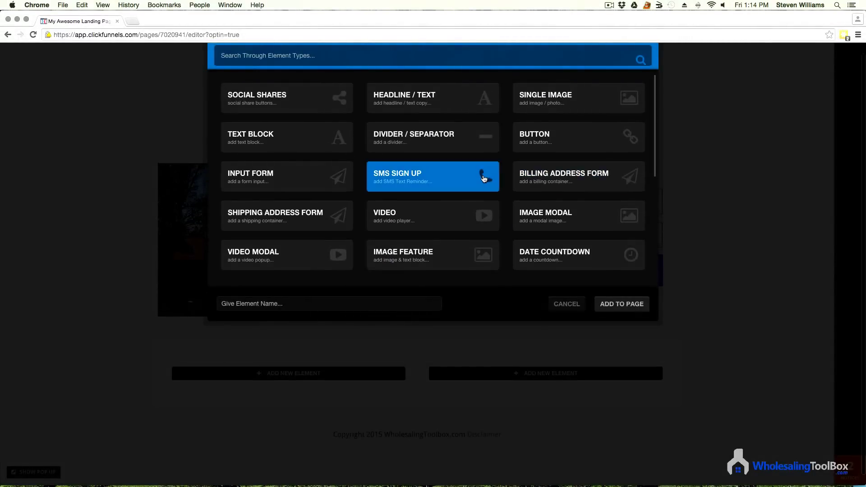
left_click(399, 101)
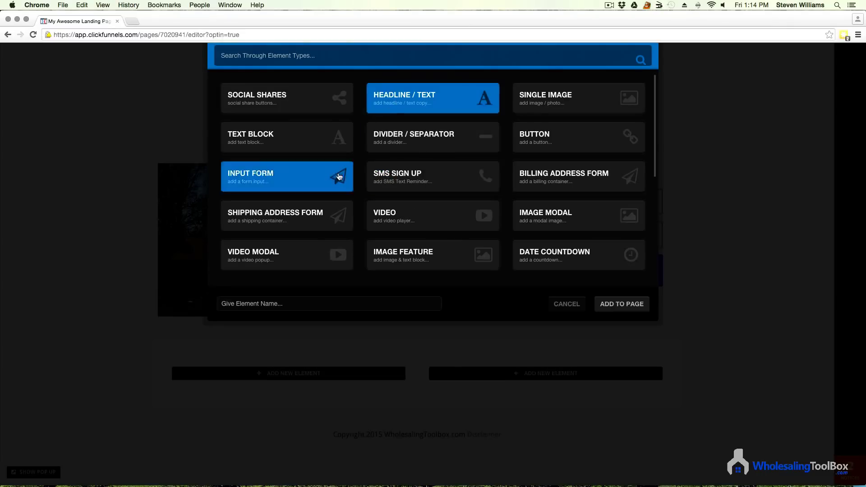
left_click(606, 305)
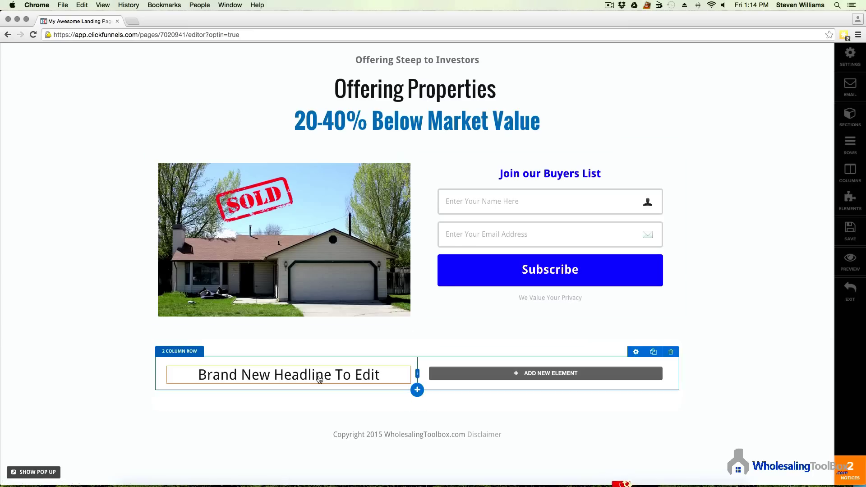
left_click(310, 379)
left_click_drag(381, 375, 197, 375)
type("We only of")
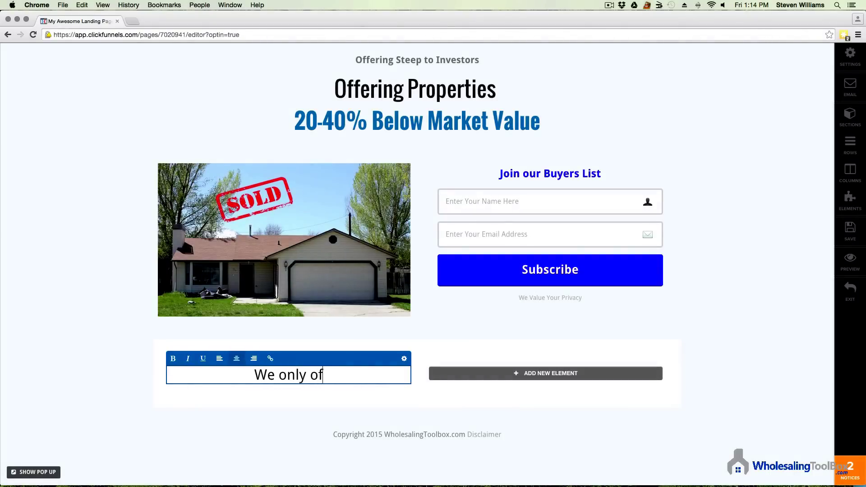
type("fer GR")
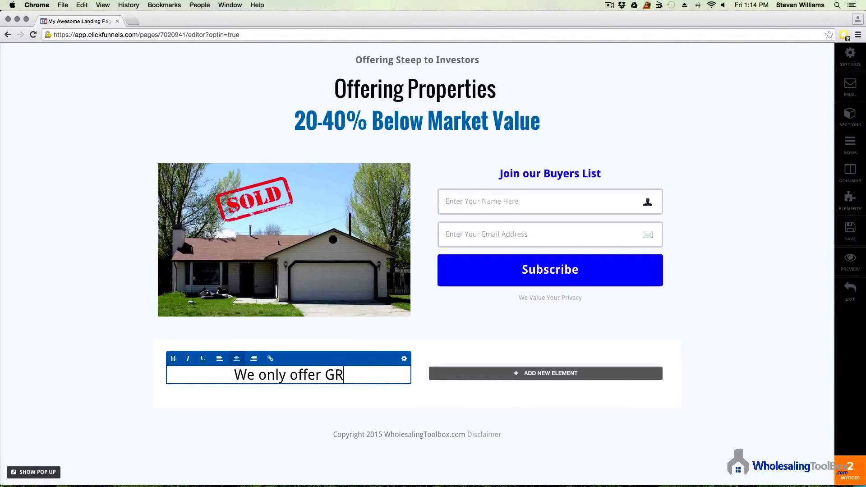
type("EAT deals!")
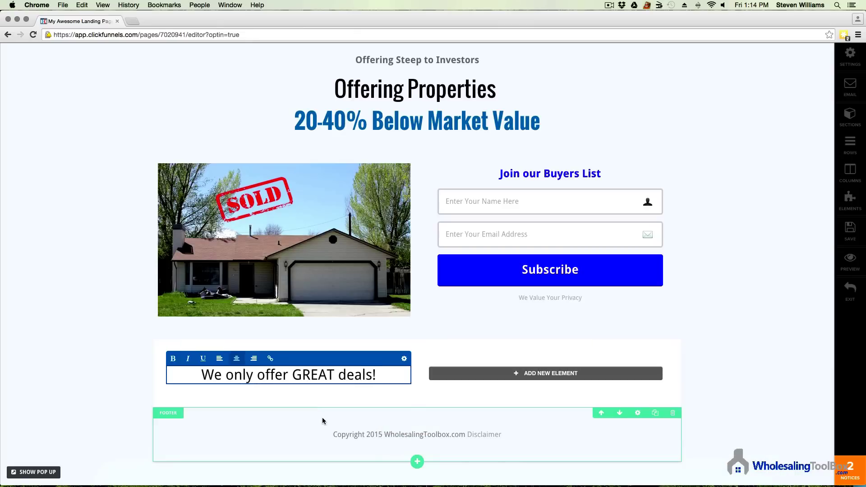
left_click(401, 397)
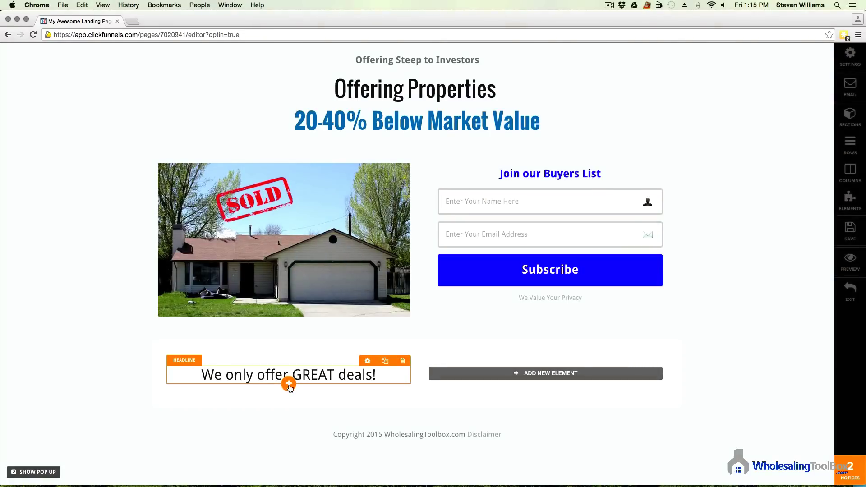
Step: Add a Text Block paragraph below the 'We only offer GREAT deals!' headline
left_click(289, 384)
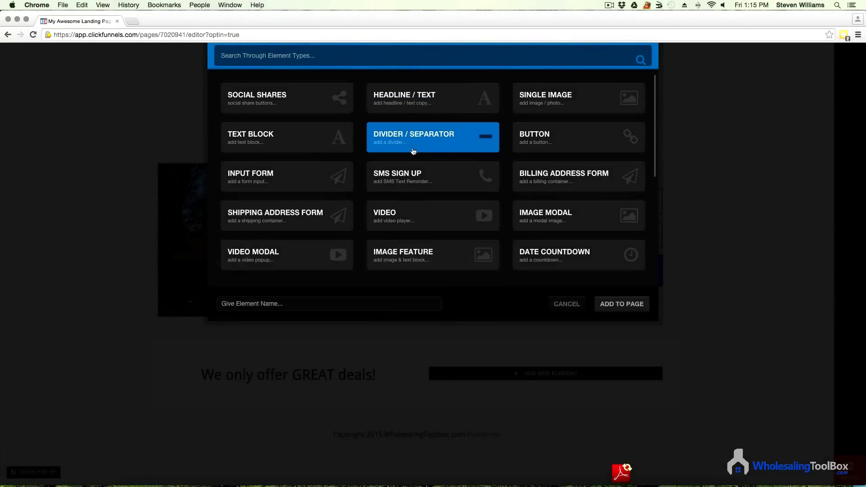
scroll(411, 188, "down", 5)
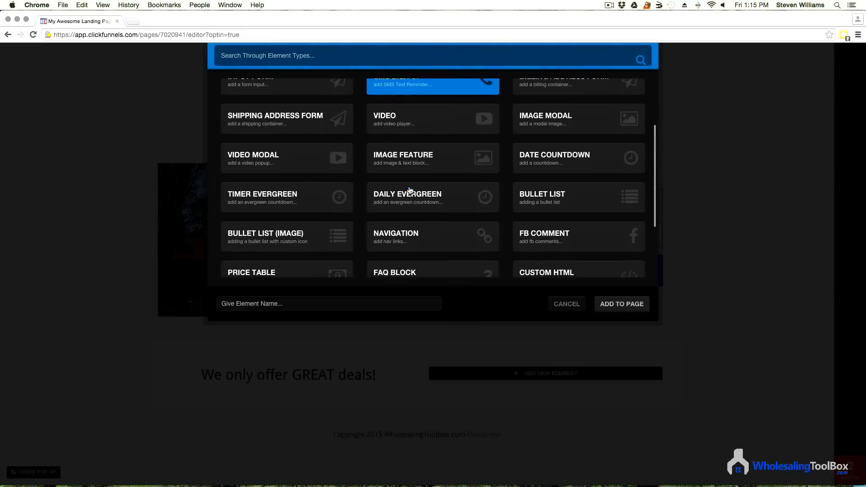
scroll(412, 190, "up", 5)
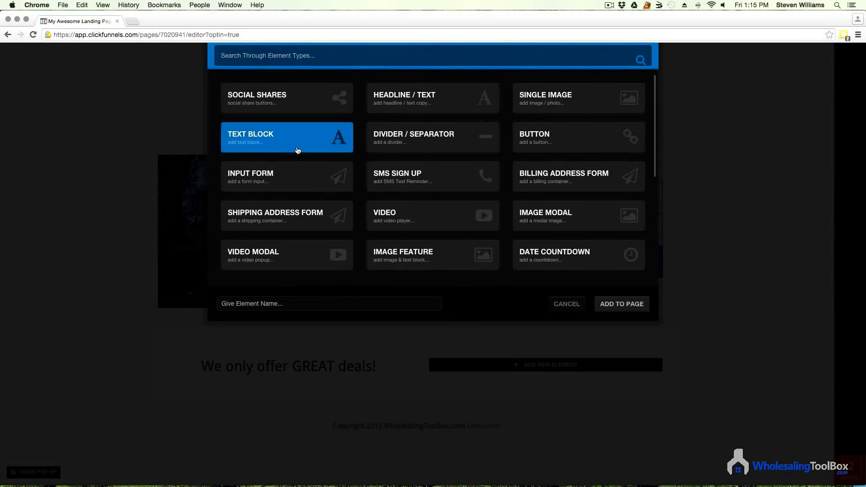
left_click(302, 139)
left_click(622, 304)
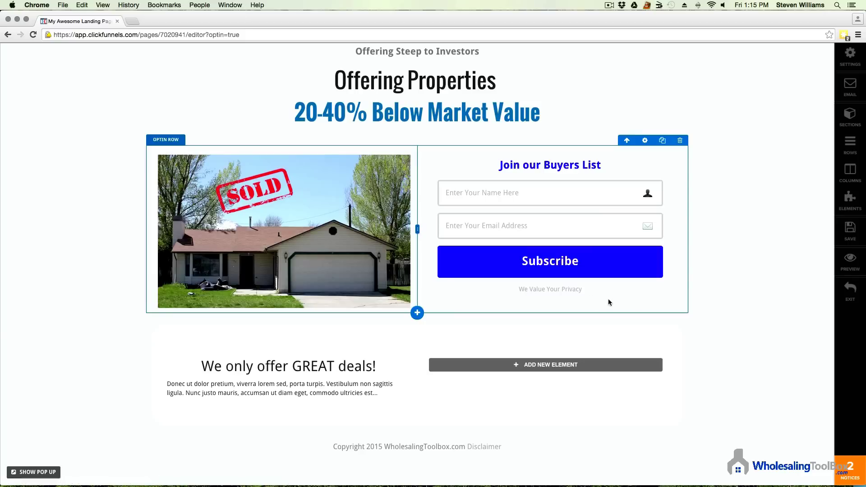
left_click(311, 396)
left_click(291, 393)
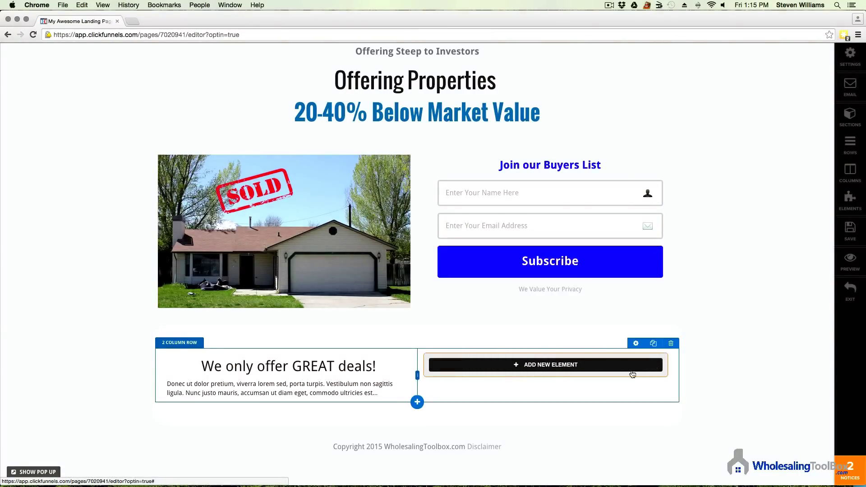
Step: Add a Bullet List element to the row's right column
left_click(548, 369)
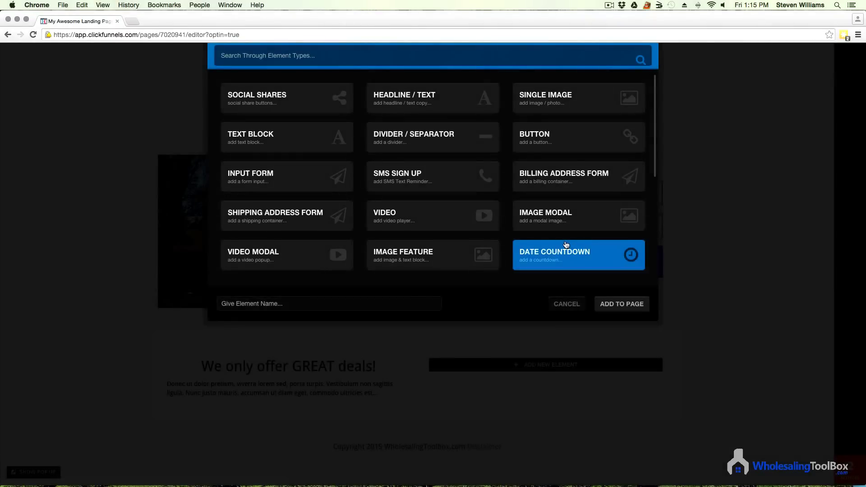
scroll(564, 248, "down", 2)
scroll(566, 245, "down", 5)
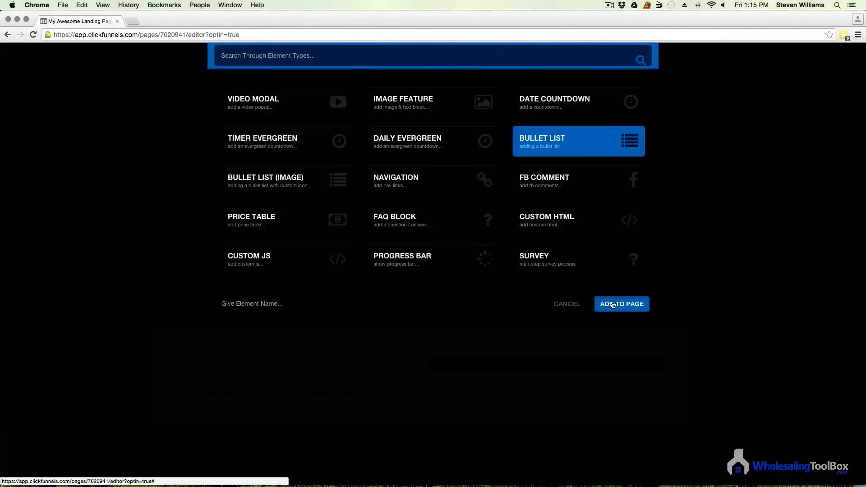
left_click(611, 301)
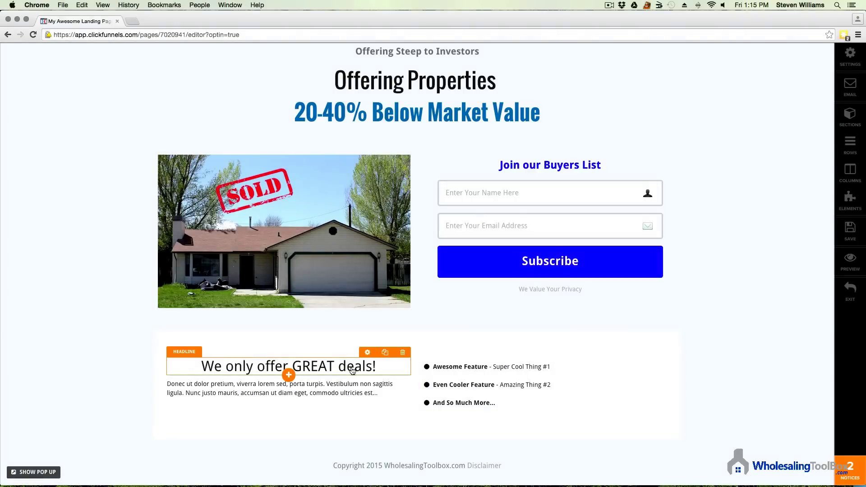
Step: Duplicate the headline into the right column above the list and retitle it 'What to expect'
left_click(385, 351)
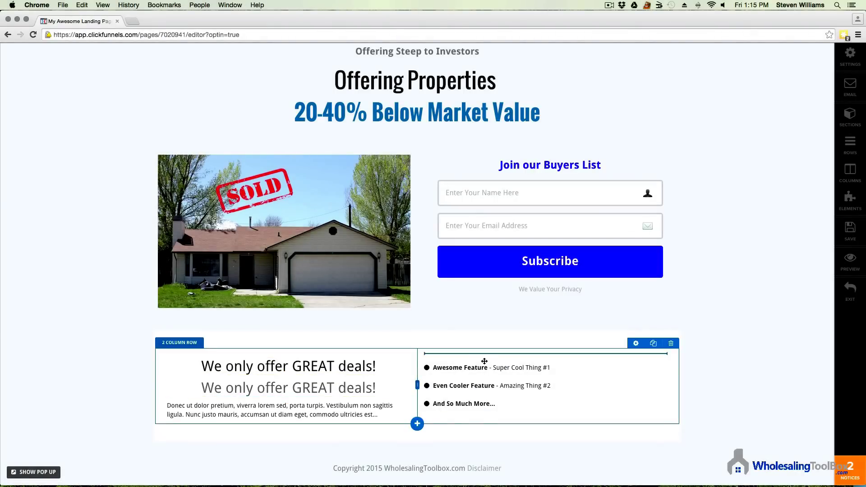
left_click_drag(484, 360, 484, 361)
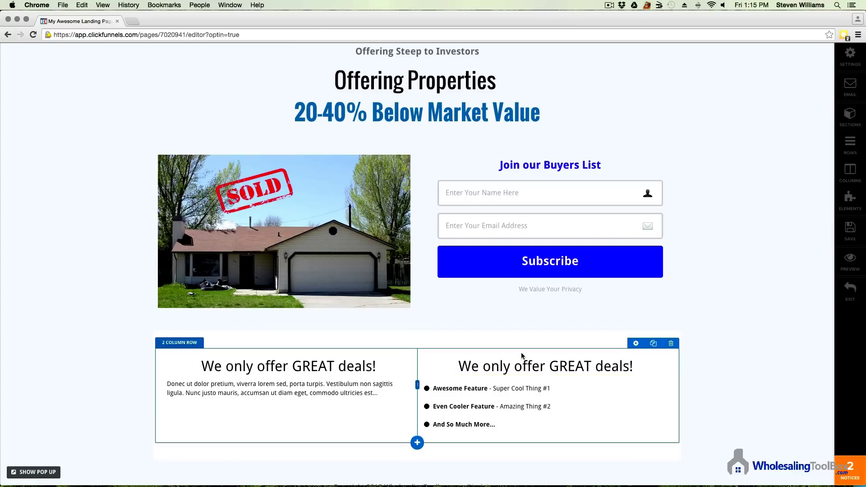
double_click(532, 364)
left_click(612, 365)
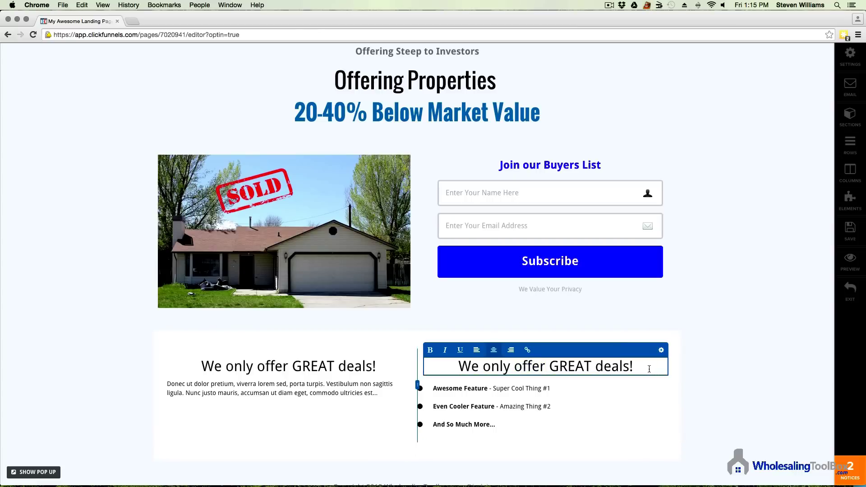
left_click_drag(633, 366, 448, 366)
type("W")
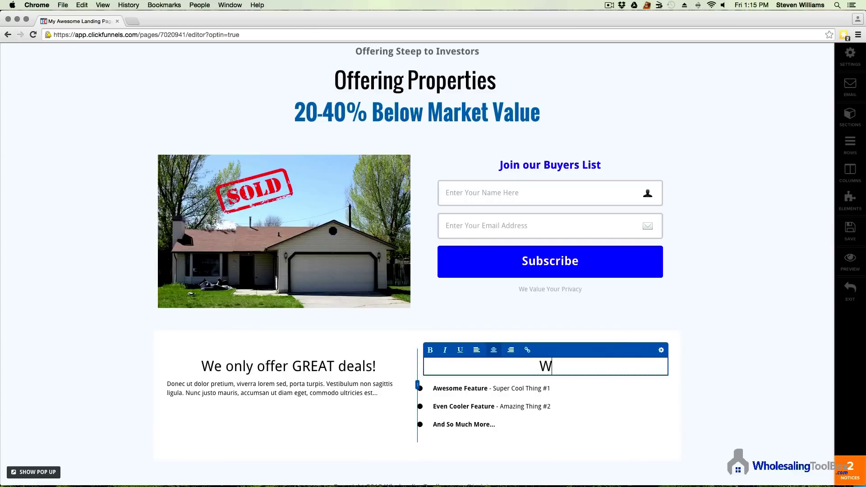
type("hat to expect")
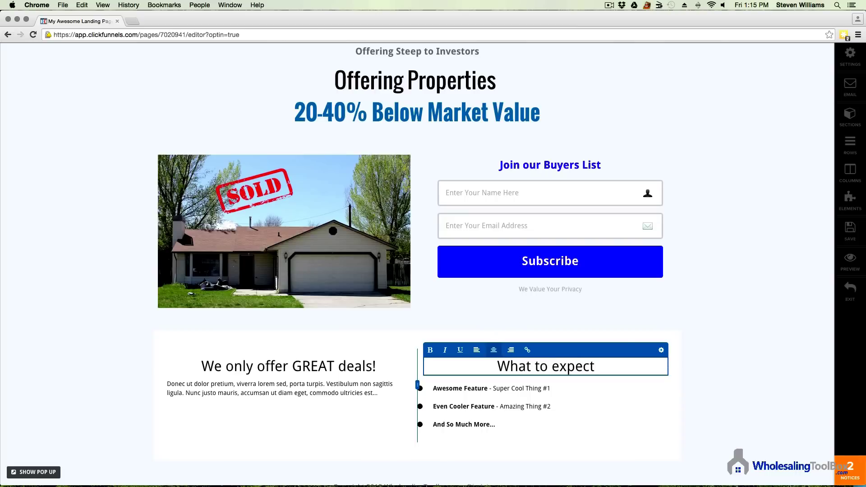
left_click(550, 404)
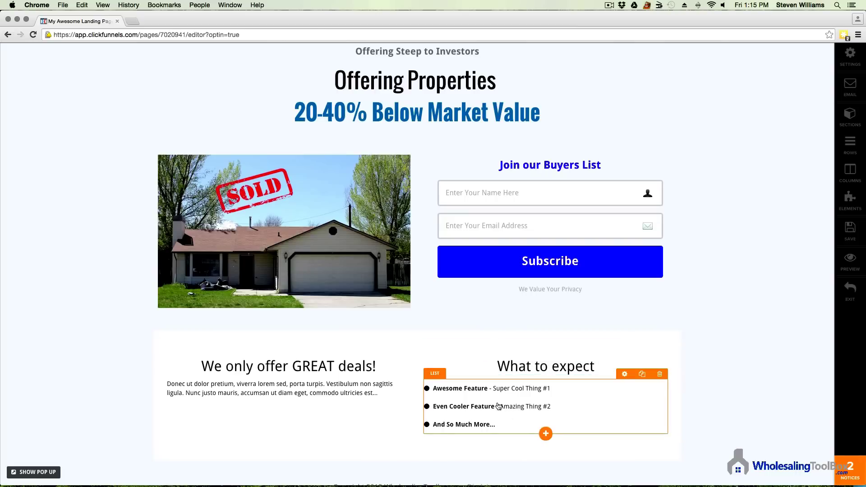
Step: Make the first bullet read 'Properties 20-40% below market value' and open the list's settings
left_click(485, 386)
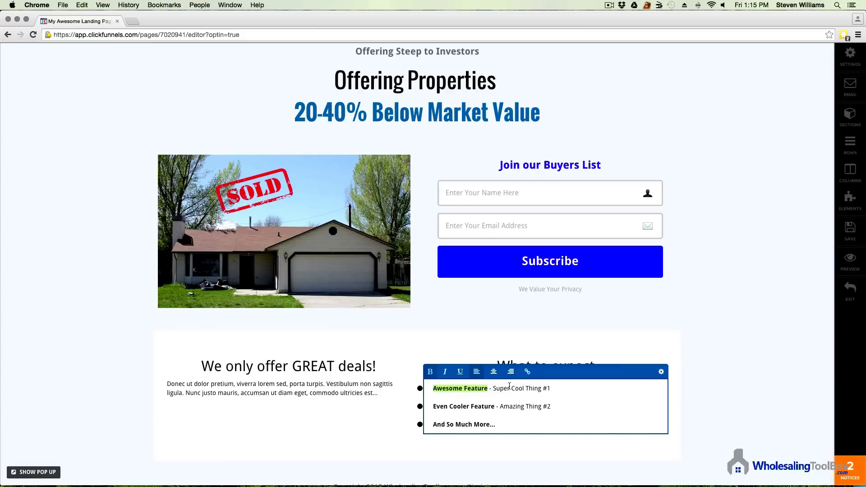
type("Properties 20")
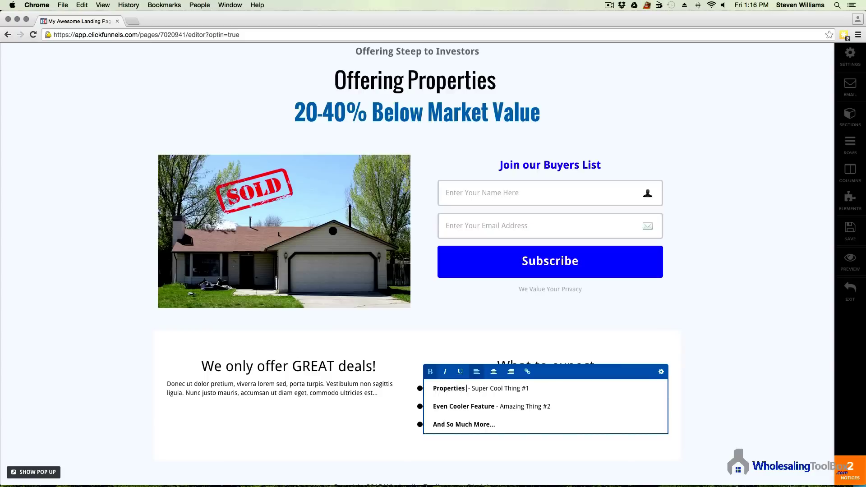
type("-40")
type("% below market")
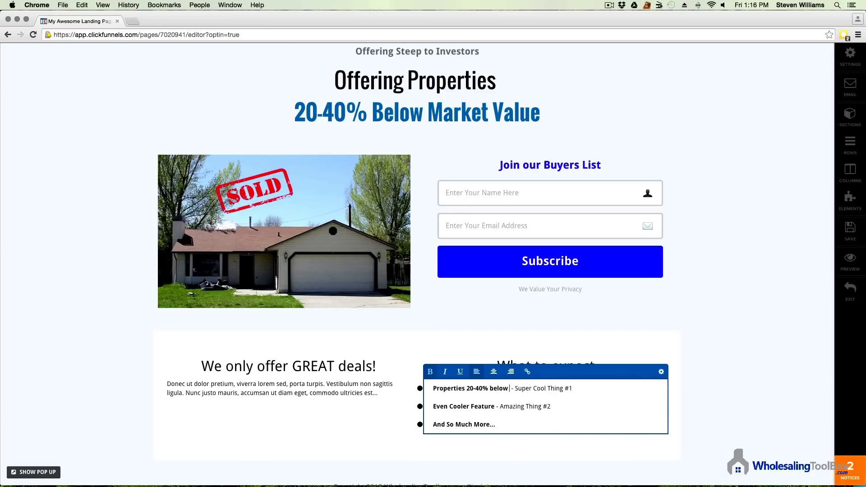
type(" value")
left_click_drag(552, 388, 624, 395)
key("BackSpace")
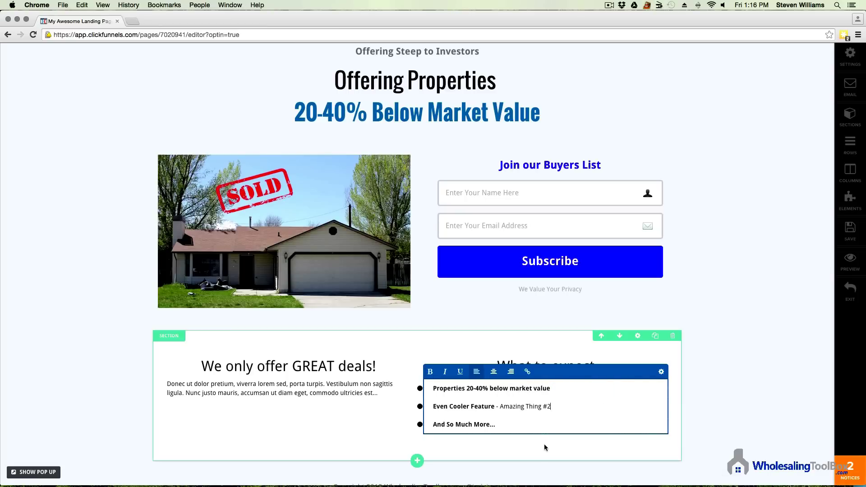
left_click(545, 448)
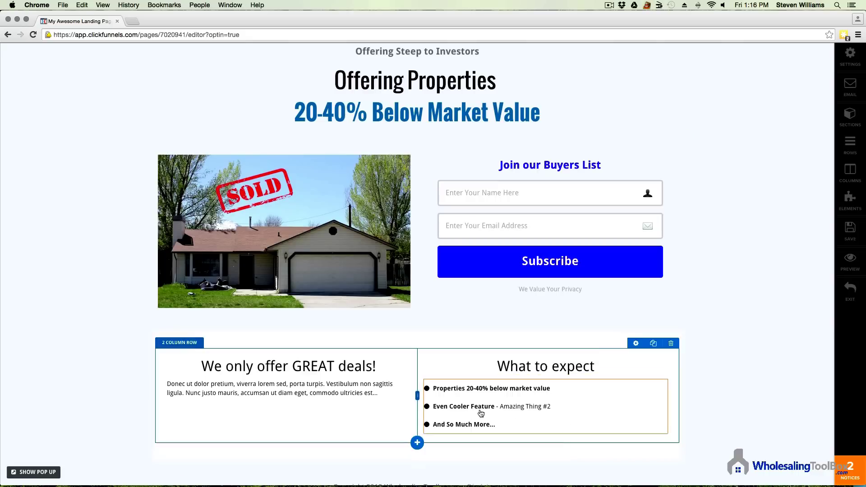
left_click(461, 395)
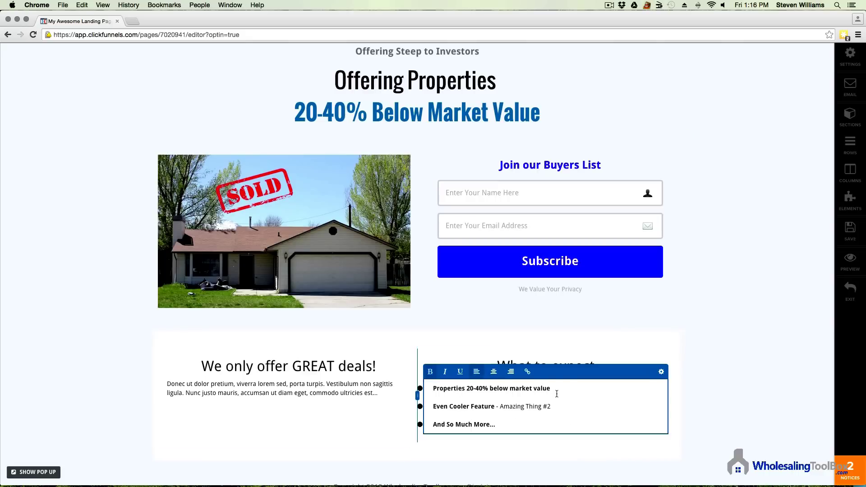
left_click(661, 372)
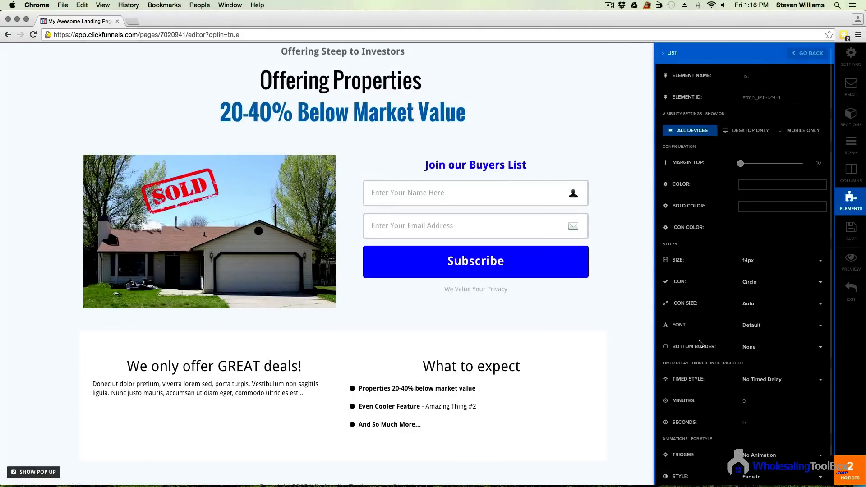
Step: Set the list icons to red (#ff0000) arrows and the list text size to 24px
left_click(776, 286)
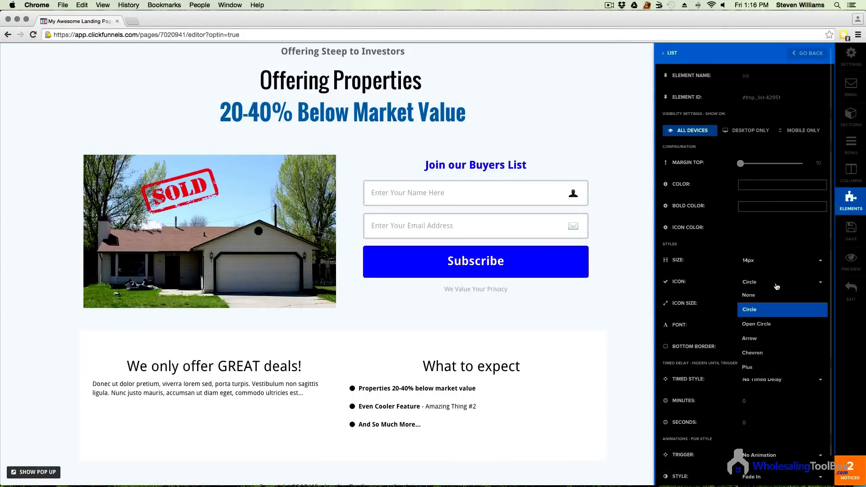
left_click(762, 338)
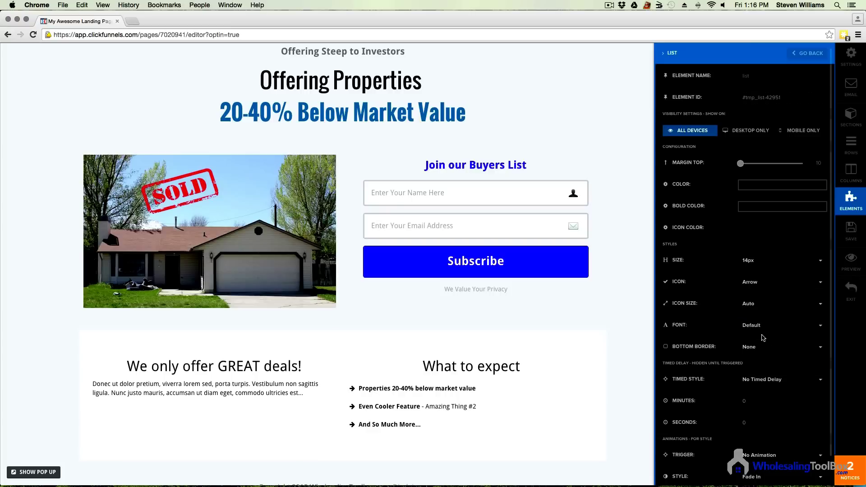
left_click(788, 263)
left_click(783, 316)
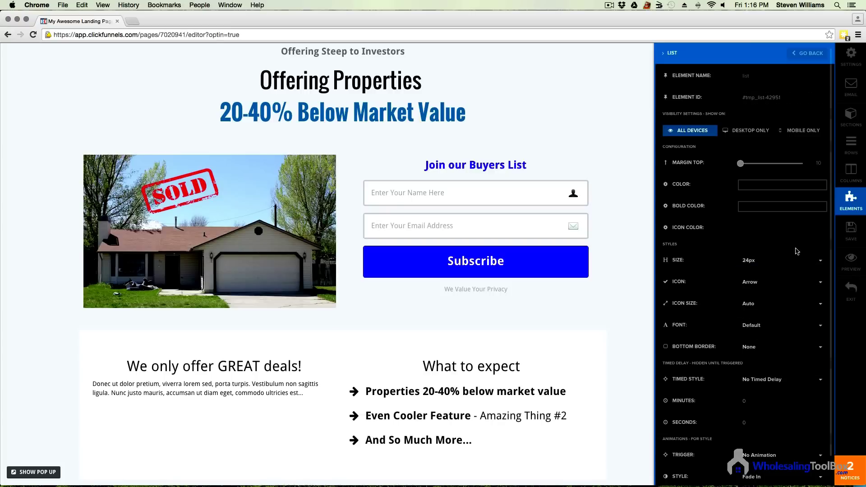
left_click(777, 229)
left_click(820, 317)
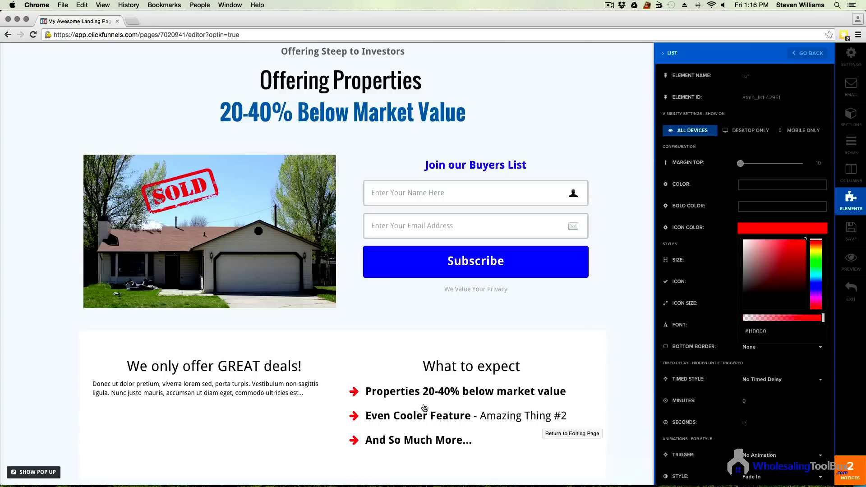
scroll(383, 410, "down", 3)
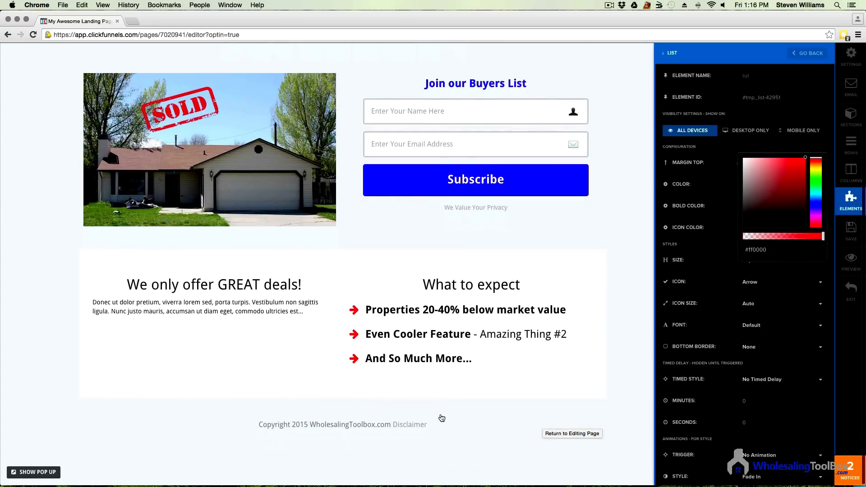
left_click(359, 424)
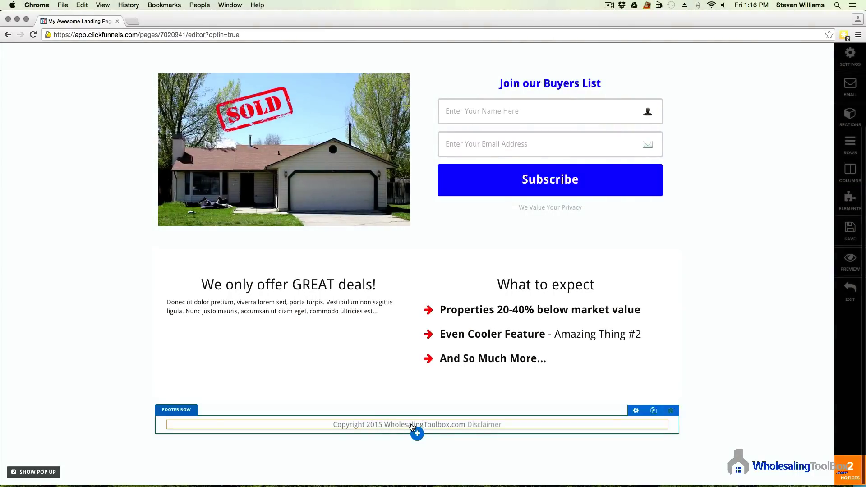
Step: Add a Single Image element to the footer and set it to the WholesalingToolBox logo
left_click(416, 430)
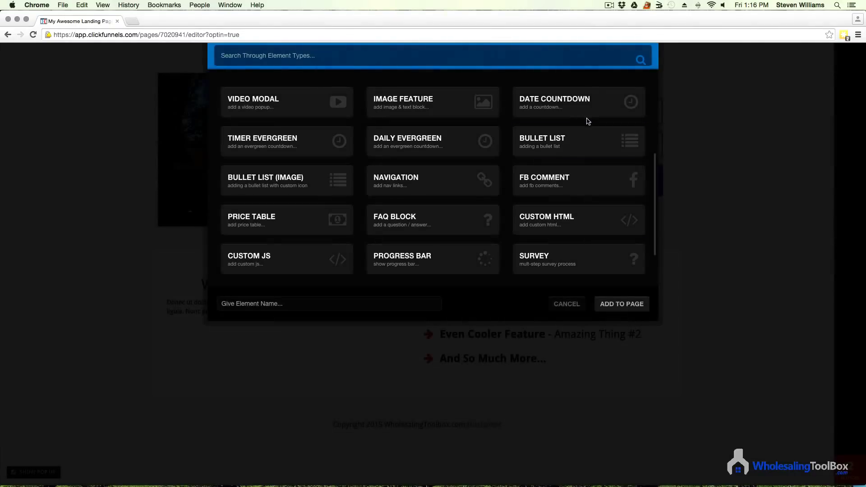
scroll(512, 140, "up", 5)
left_click(588, 104)
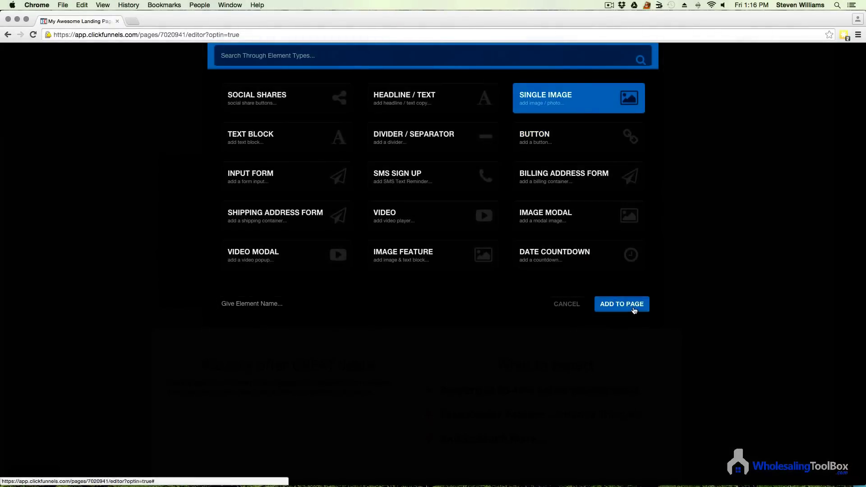
left_click(632, 304)
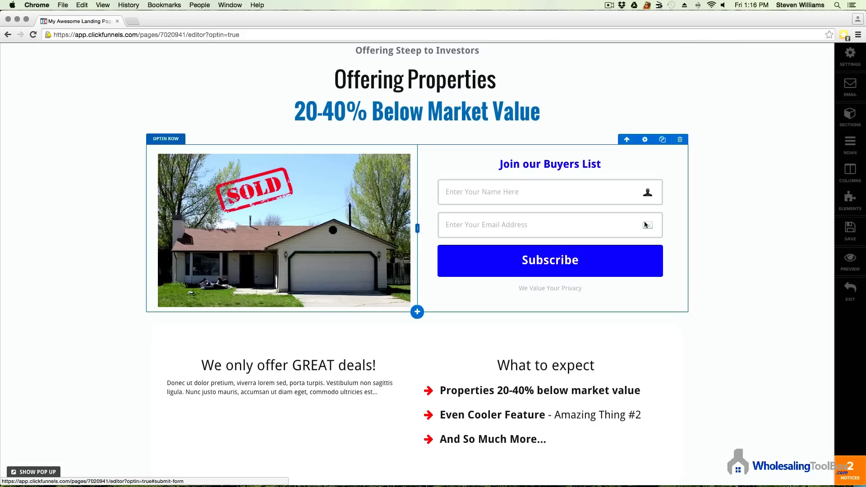
scroll(609, 300, "down", 5)
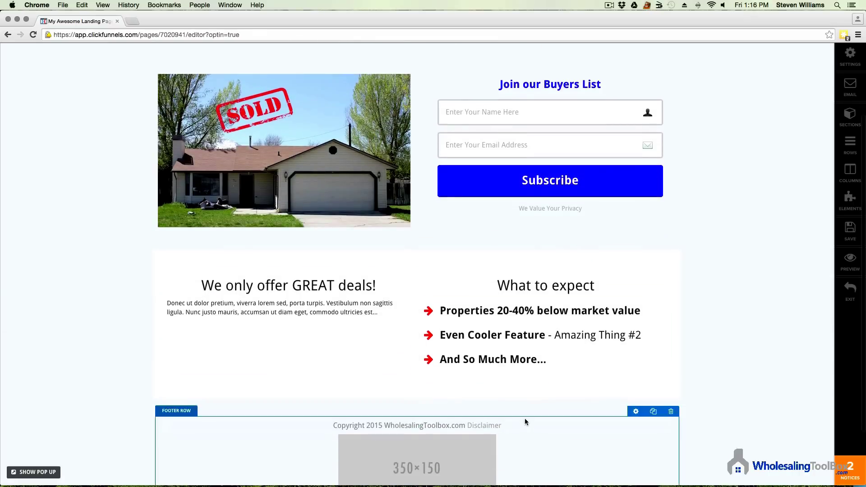
left_click(446, 414)
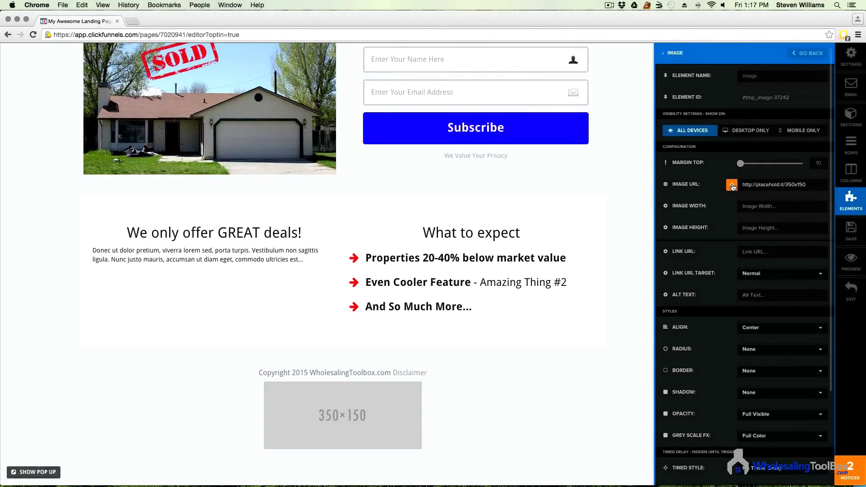
left_click(731, 185)
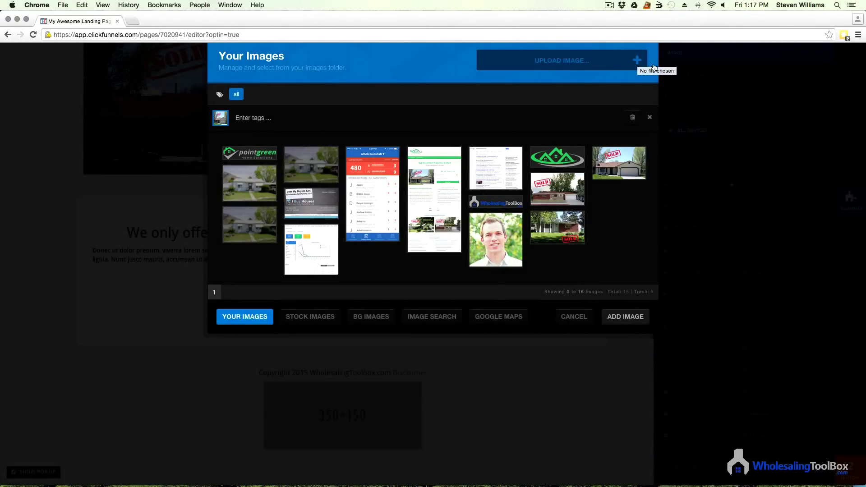
left_click(498, 203)
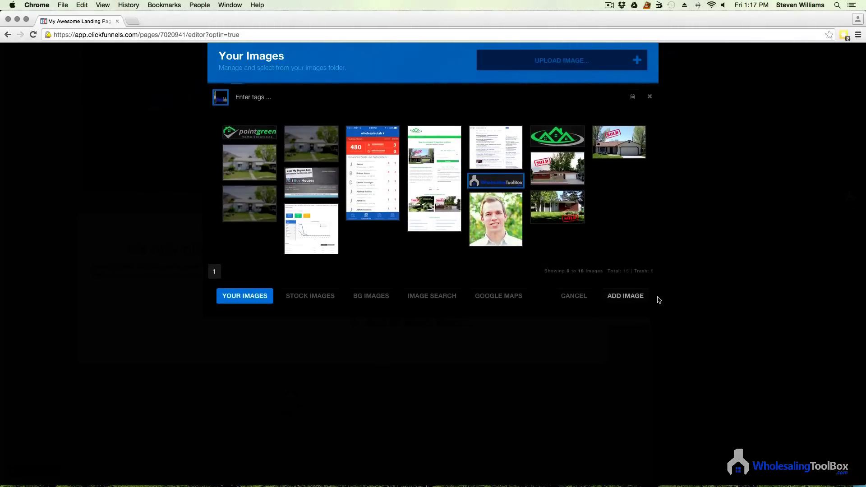
left_click(622, 303)
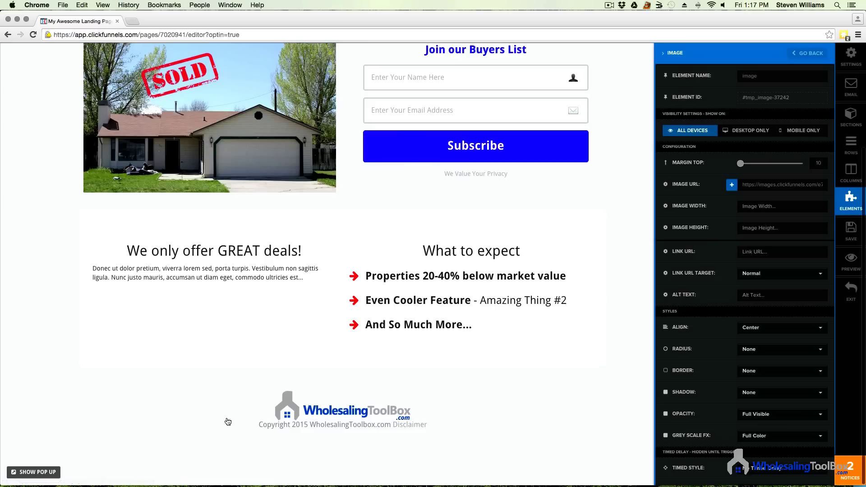
Step: Set the footer copyright text's padding to 10px, then raise it to 15px
left_click(408, 424)
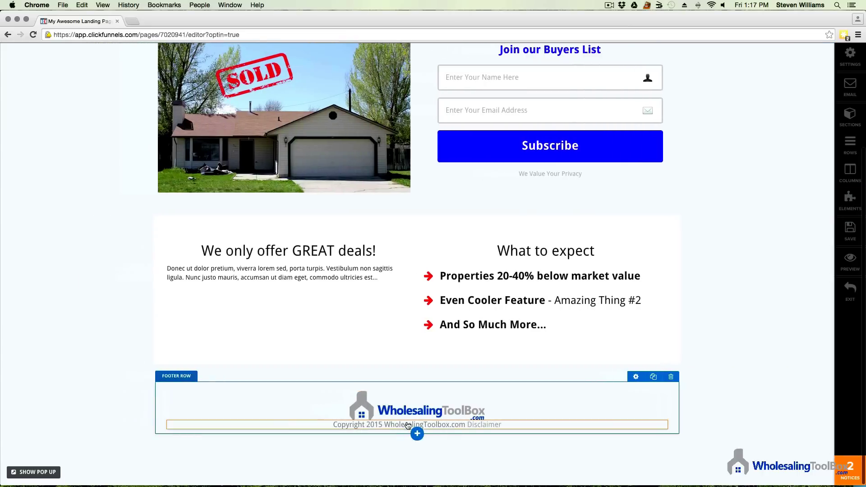
left_click(445, 425)
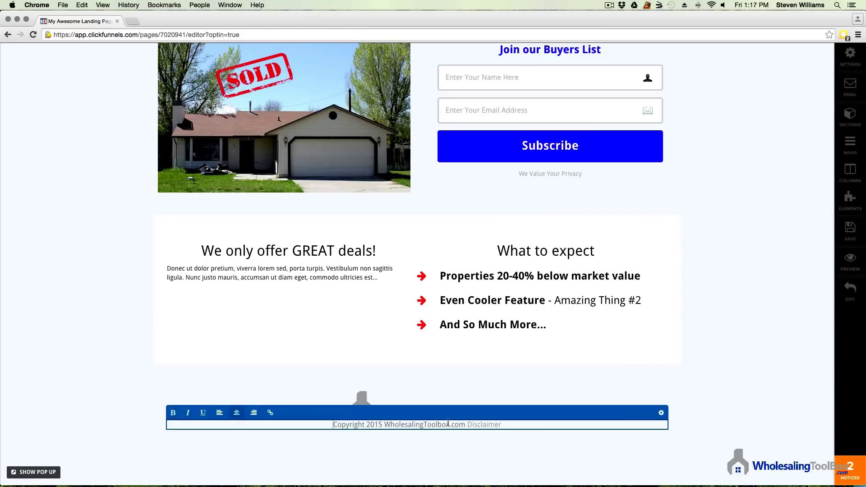
left_click(660, 412)
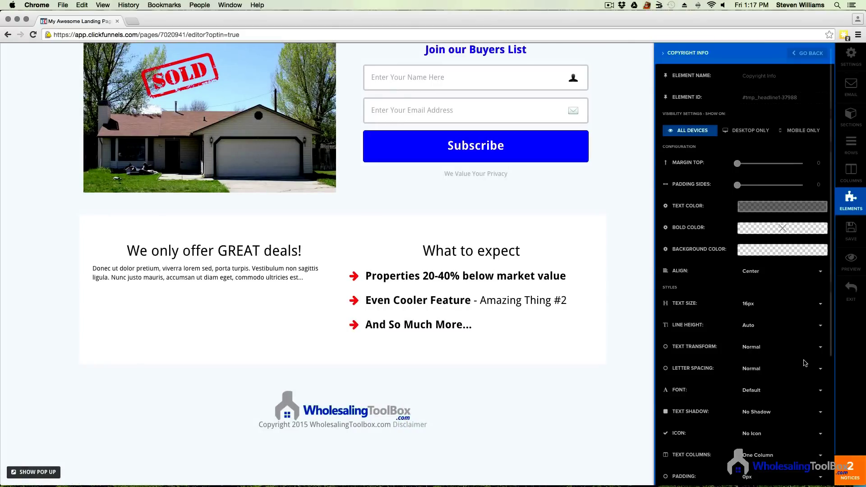
scroll(770, 286, "down", 3)
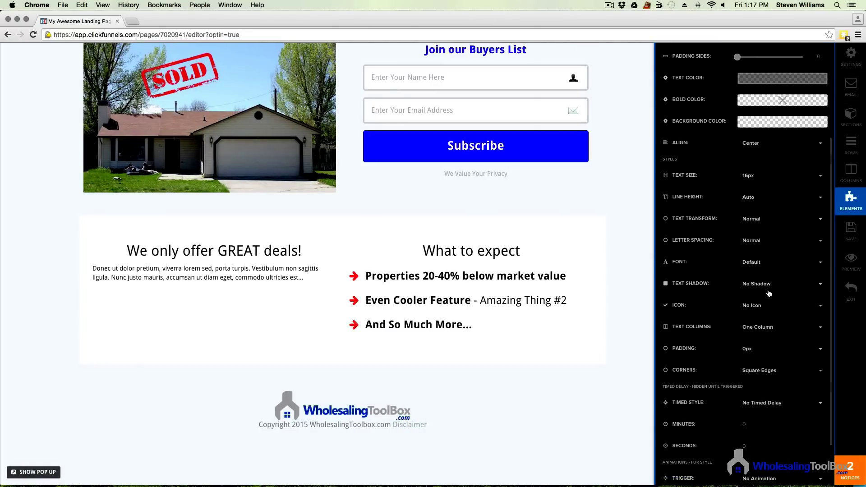
left_click(766, 354)
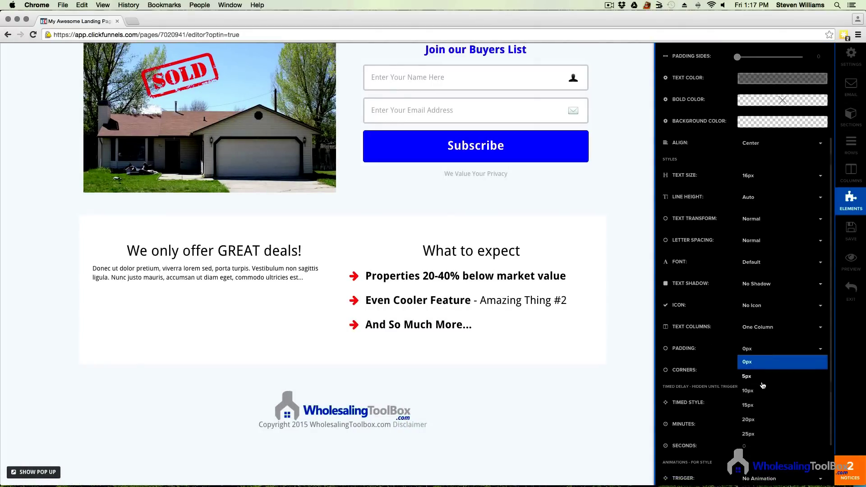
left_click(766, 403)
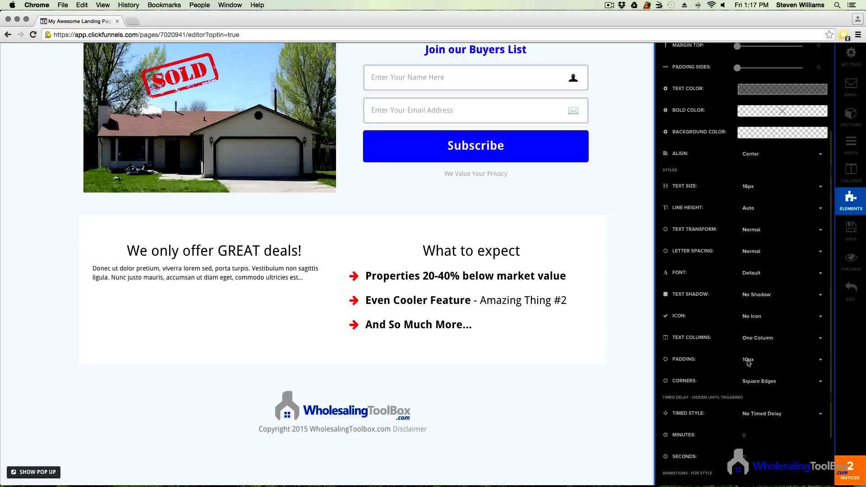
left_click(786, 362)
left_click(777, 416)
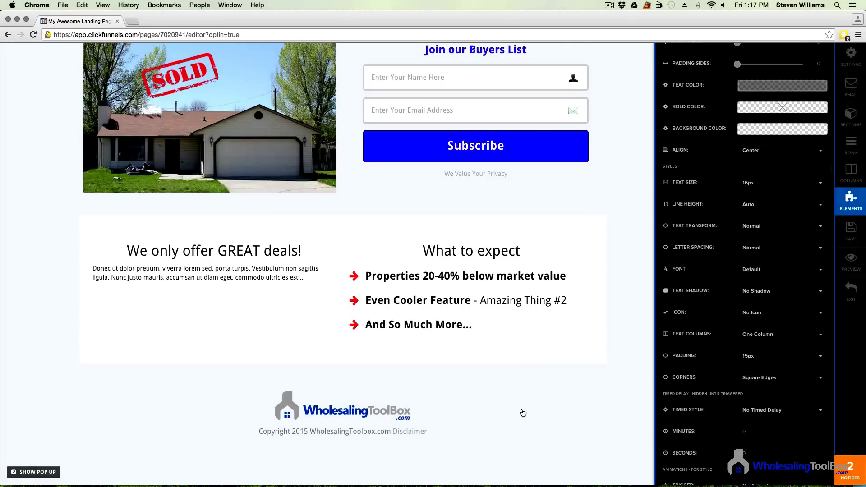
left_click(520, 411)
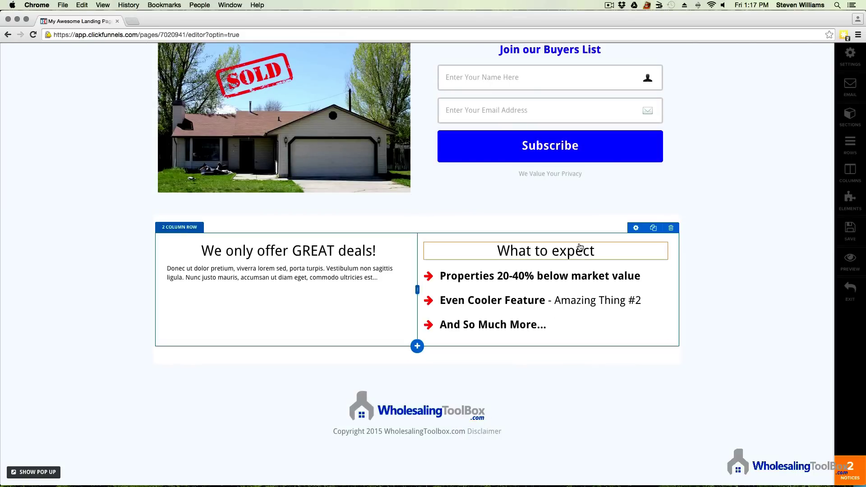
scroll(530, 271, "up", 3)
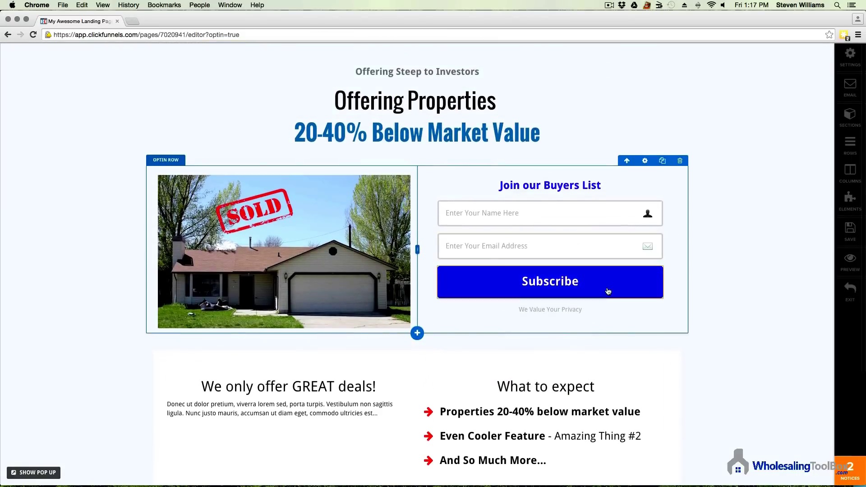
scroll(597, 299, "down", 4)
scroll(474, 170, "up", 1)
scroll(475, 170, "up", 3)
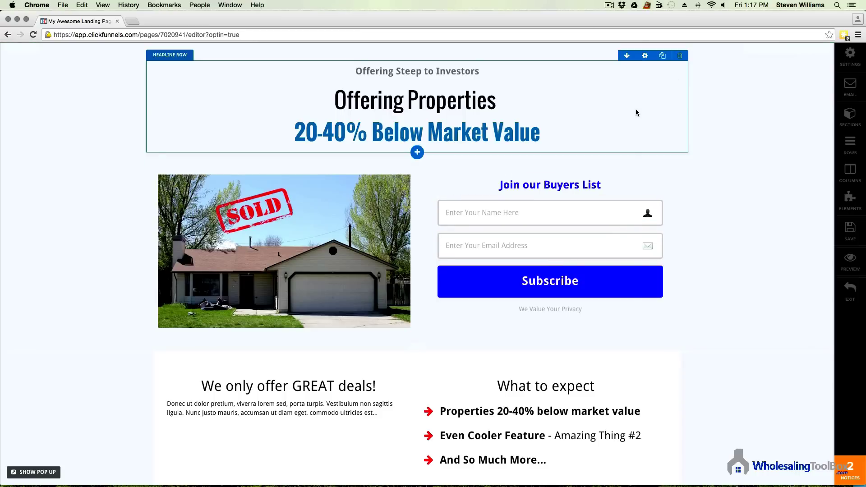
scroll(469, 218, "down", 3)
scroll(469, 219, "up", 3)
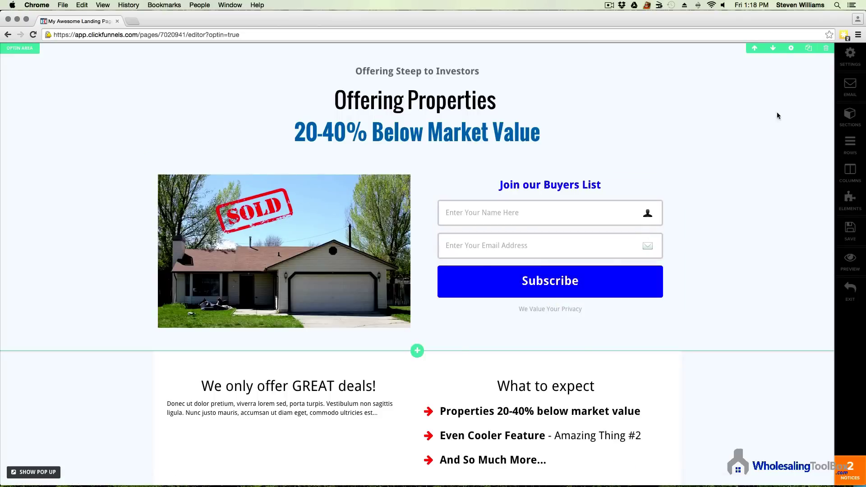
Step: Review the EMAIL autoresponder integration choices without changing them
left_click(853, 90)
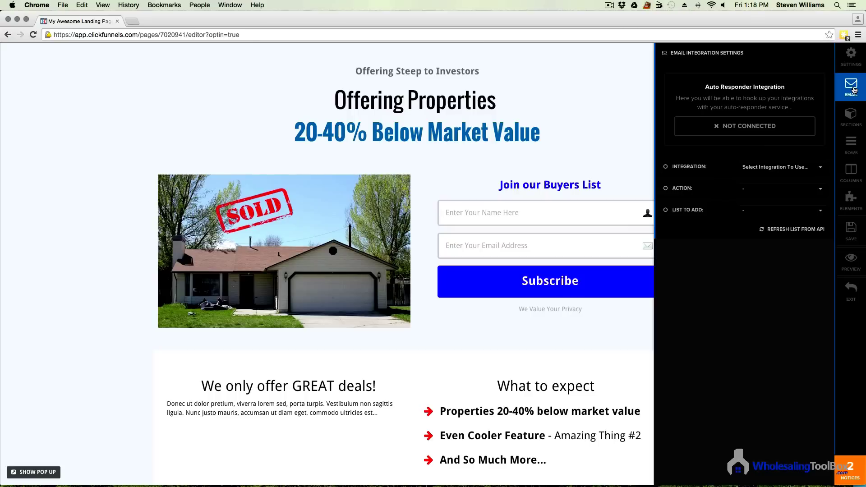
left_click(775, 168)
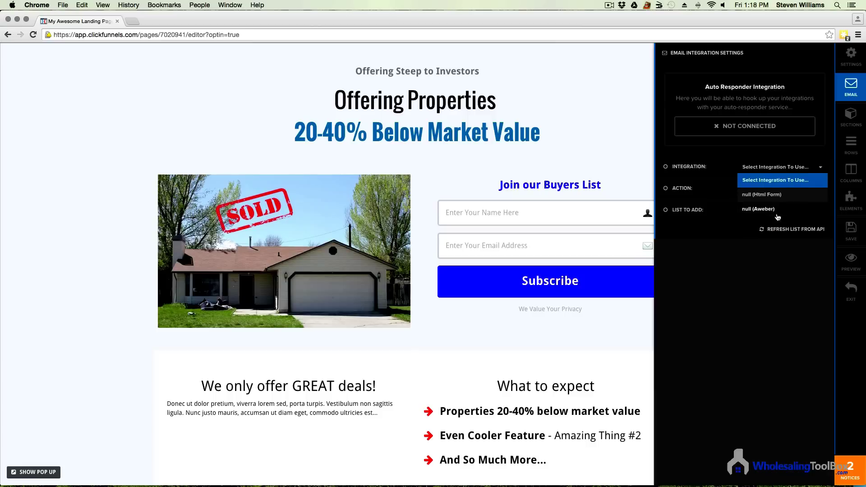
left_click(610, 326)
Step: Preview the opt-in page in a new tab, still showing the old template
scroll(565, 313, "down", 5)
scroll(478, 288, "up", 5)
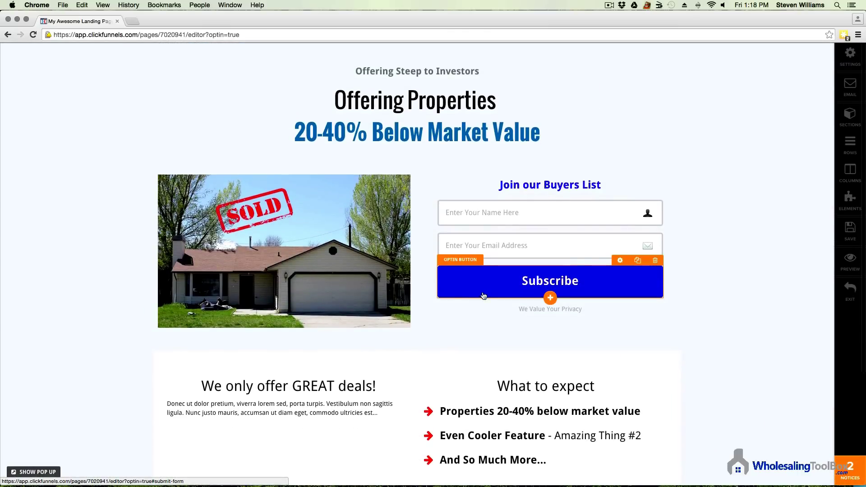
scroll(554, 312, "down", 5)
left_click(850, 261)
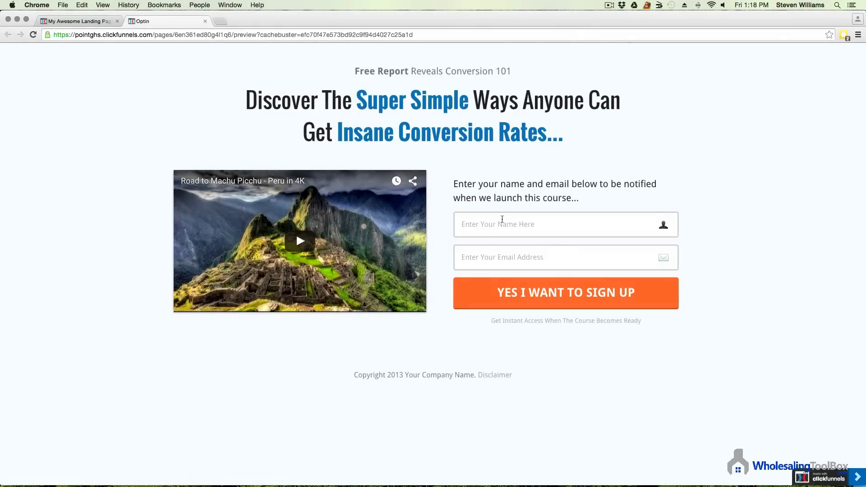
Step: Save the opt-in page and scroll its new preview showing the Buyers List form
left_click(205, 21)
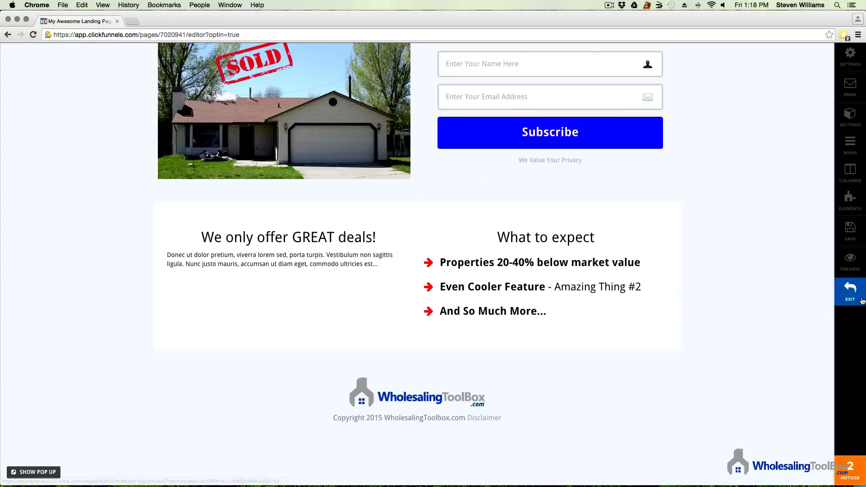
left_click(853, 233)
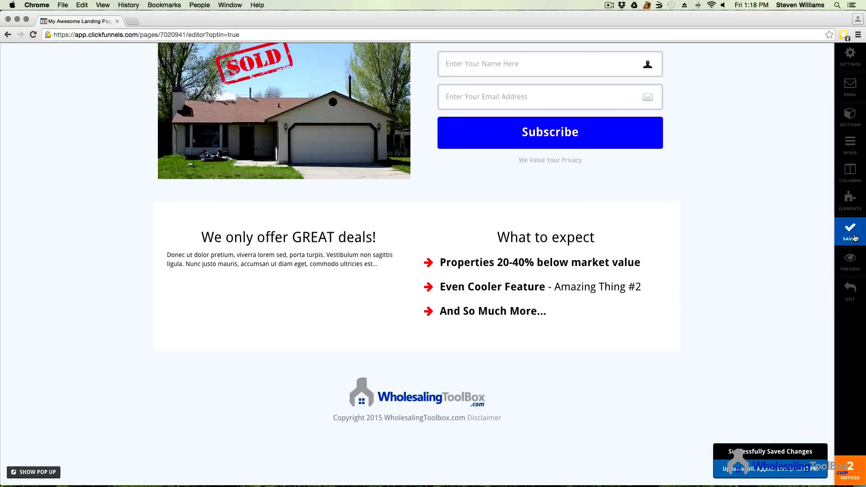
left_click(849, 260)
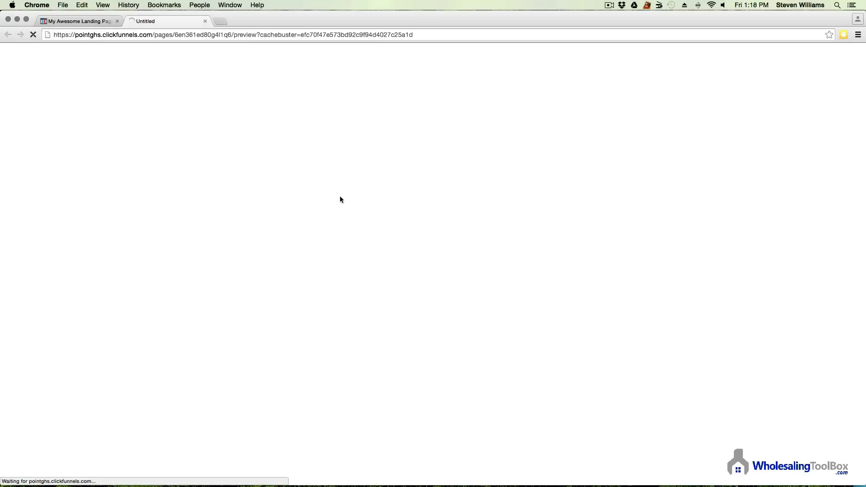
scroll(496, 238, "down", 5)
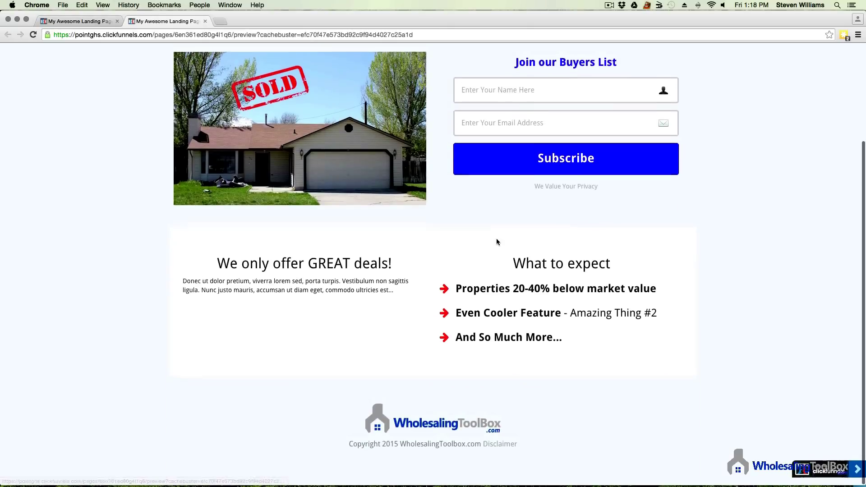
scroll(484, 131, "up", 3)
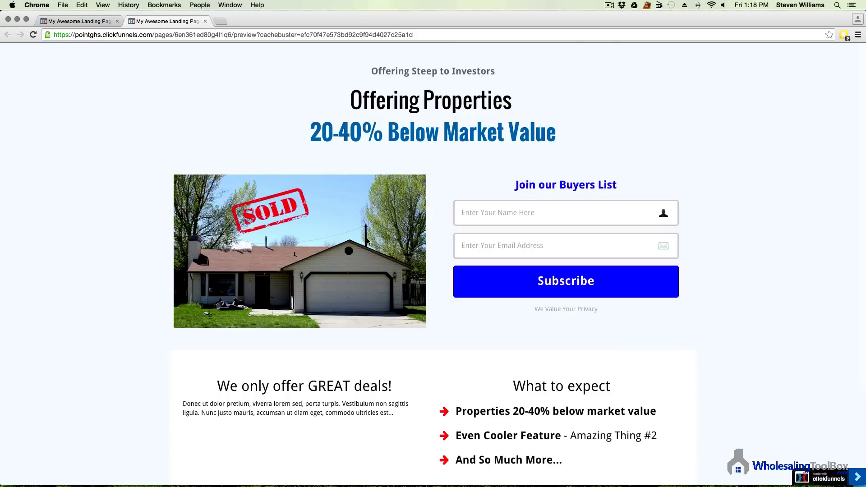
scroll(394, 247, "down", 3)
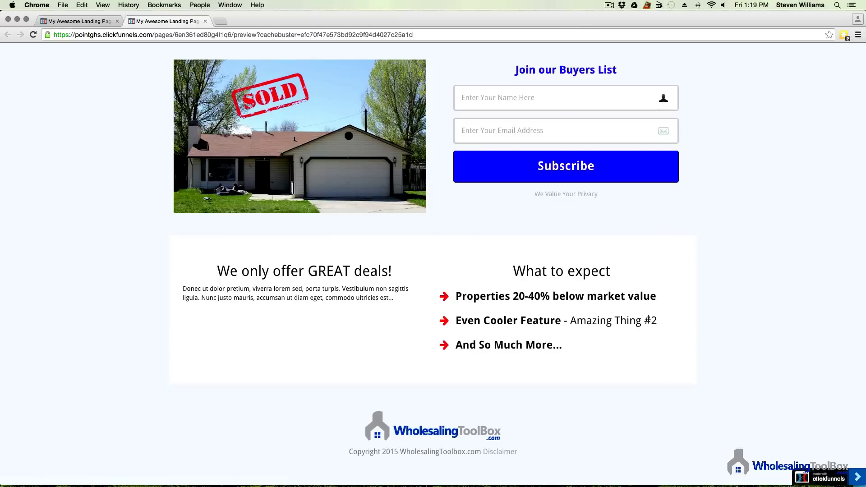
scroll(485, 233, "up", 3)
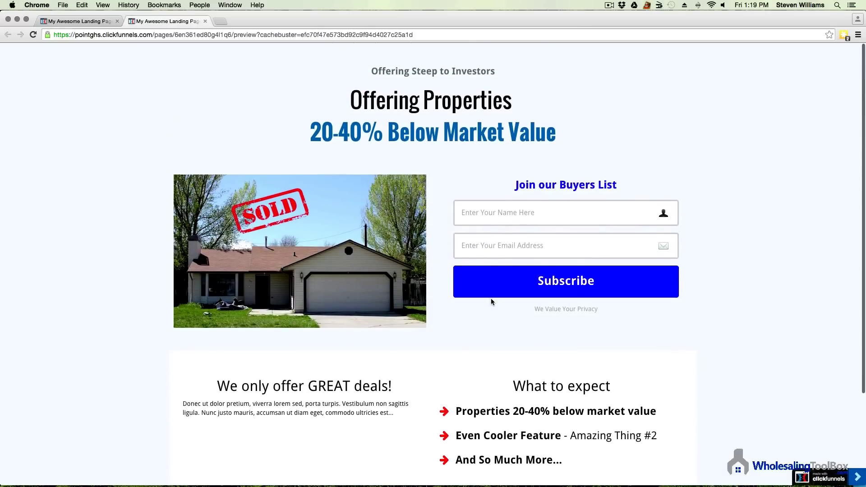
scroll(493, 317, "down", 3)
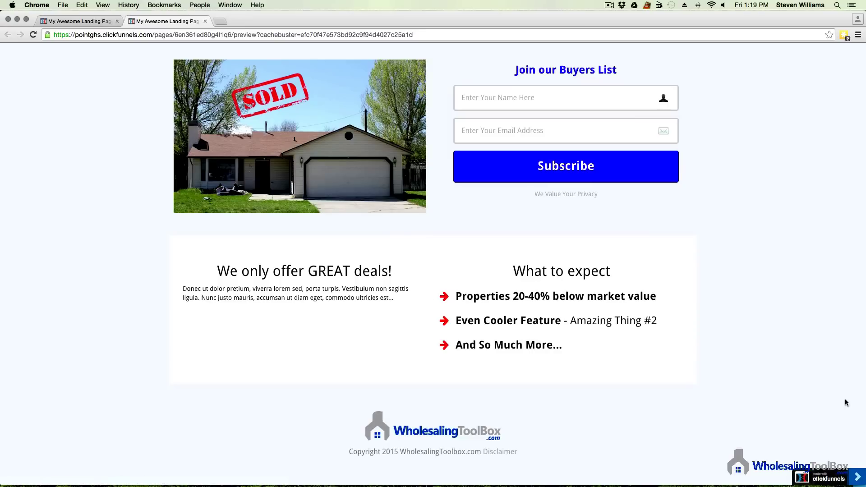
scroll(409, 342, "up", 3)
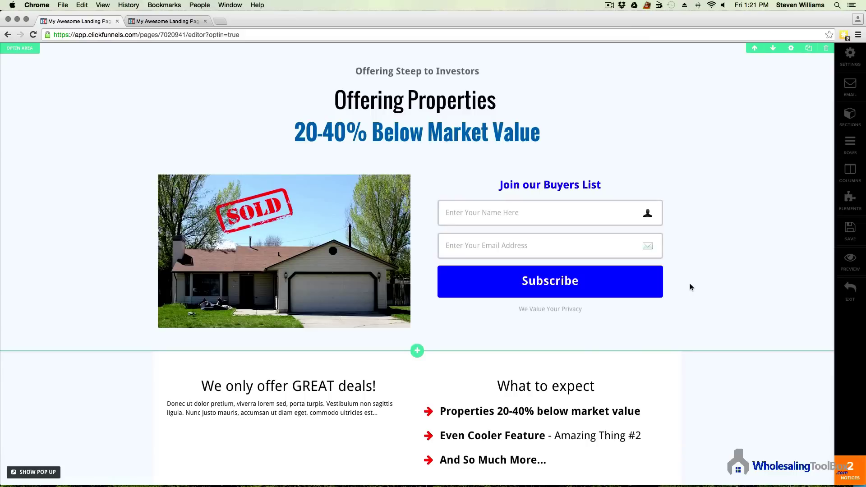
Step: Build the Thank You step from the 3 Step Thank You template and open it for editing
left_click(854, 295)
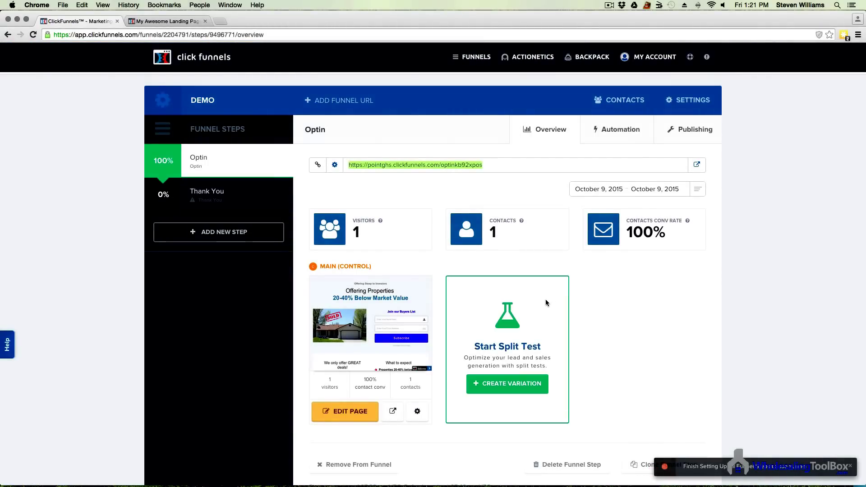
left_click(219, 193)
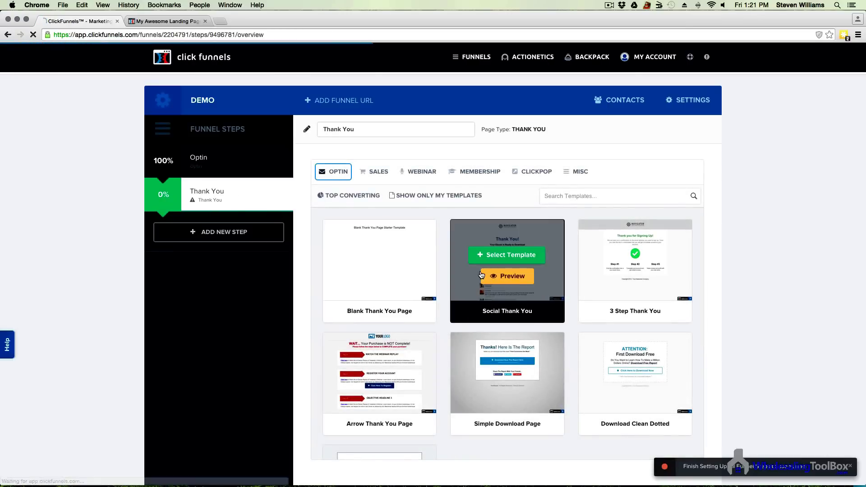
scroll(514, 356, "down", 3)
scroll(514, 356, "up", 3)
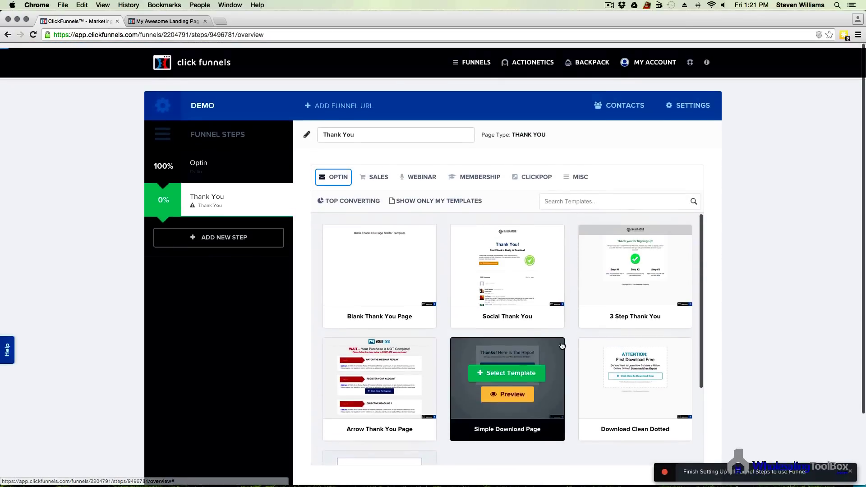
left_click(641, 256)
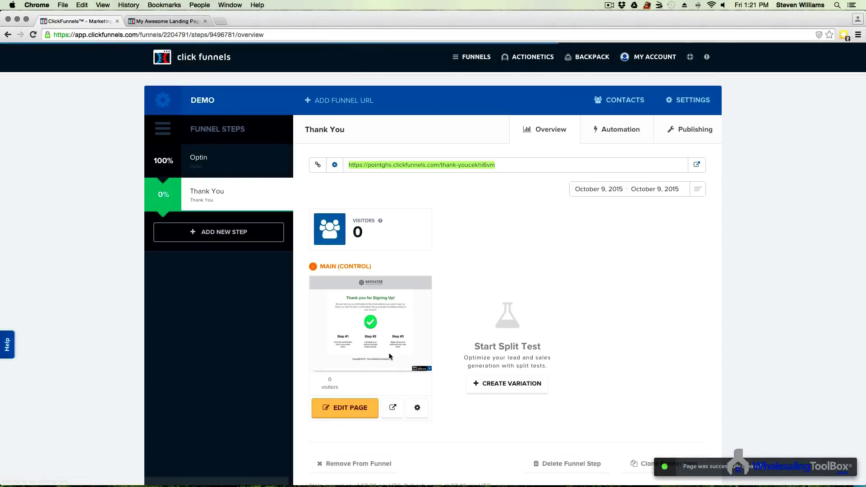
left_click(347, 417)
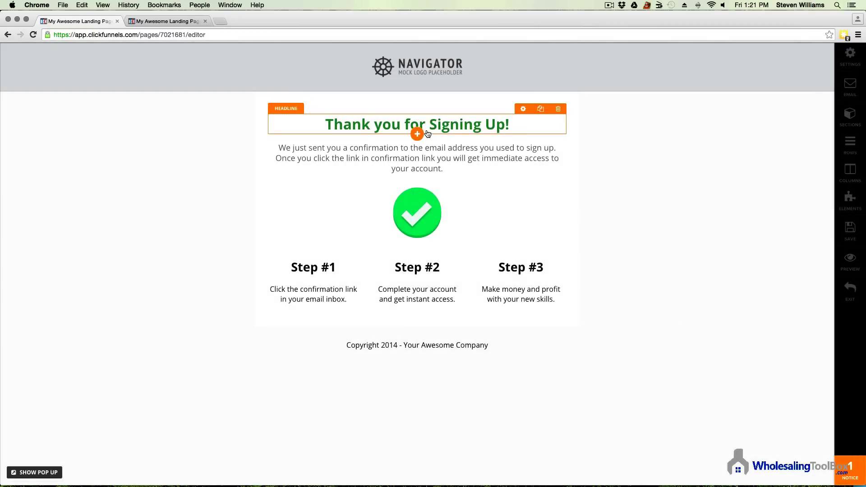
Step: Change the headline to 'Thank you for Joining my buyers list!'
left_click(501, 126)
left_click_drag(510, 127, 324, 127)
left_click(405, 127)
double_click(408, 126)
left_click_drag(429, 126, 522, 125)
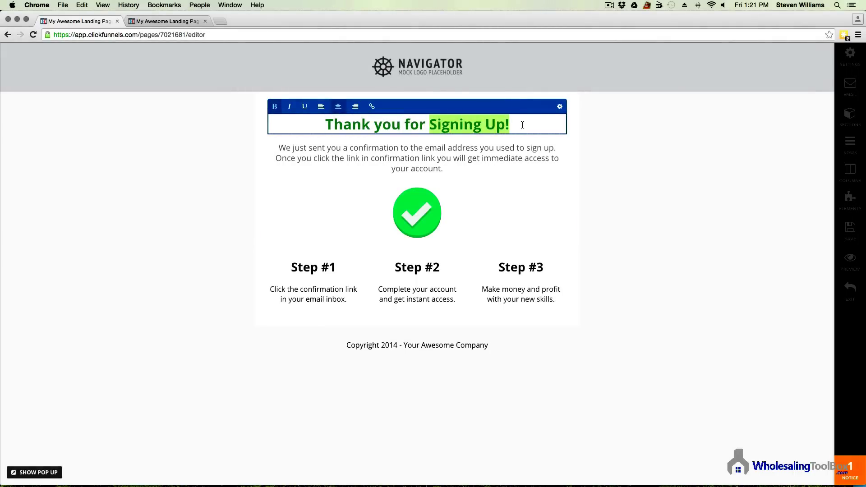
type("Join")
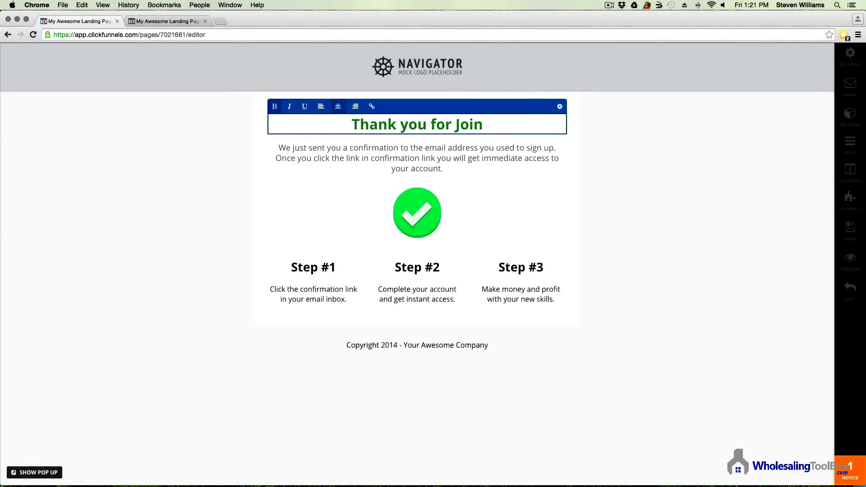
type("ing my ")
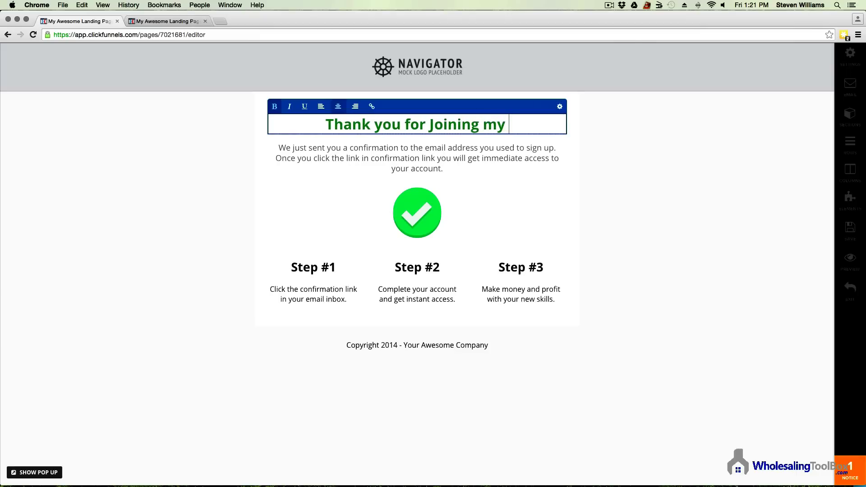
type("buyers lis")
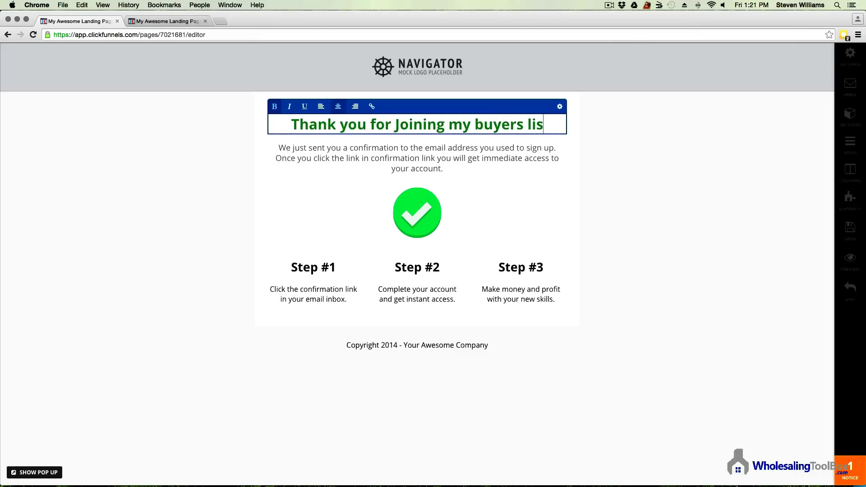
type("t!")
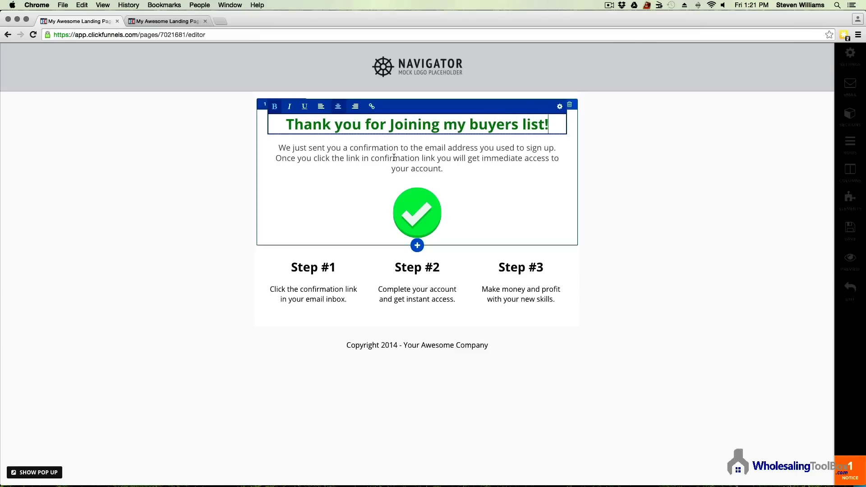
Step: Replace the paragraph with 'We will send you great investment opportunities as soon as they become avalible.'
left_click(448, 168)
left_click_drag(449, 169, 276, 149)
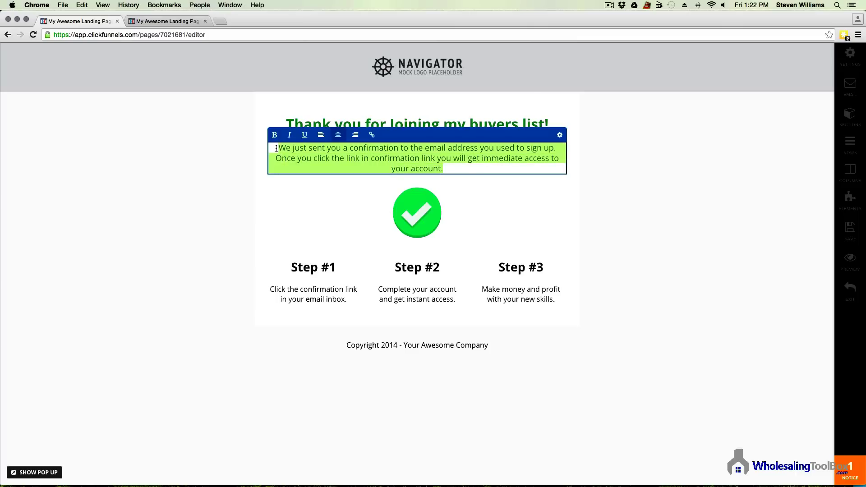
type("We")
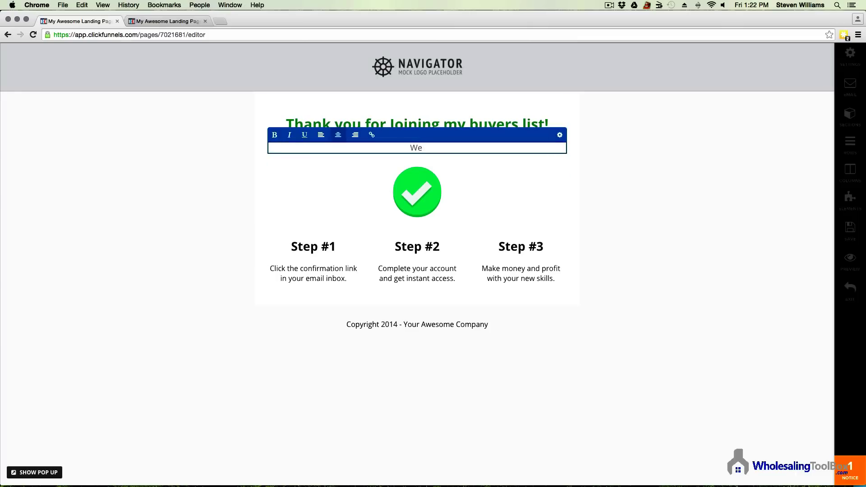
type(" will send you great investment oppertunitees")
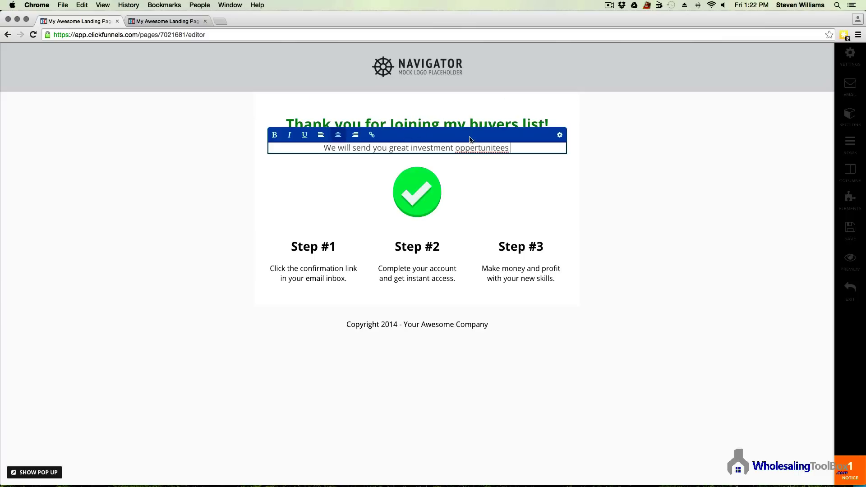
right_click(479, 148)
left_click(525, 153)
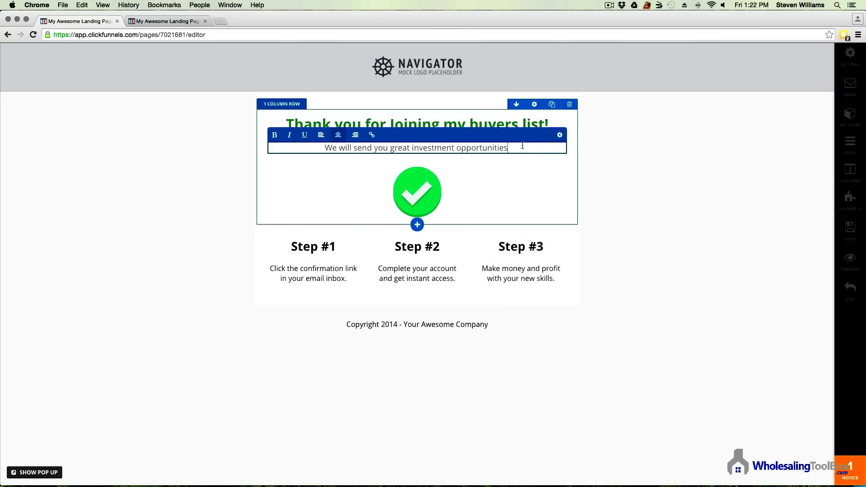
type("as soon as they become avalible.")
Step: Delete the three-column steps row from the thank-you page
left_click(571, 236)
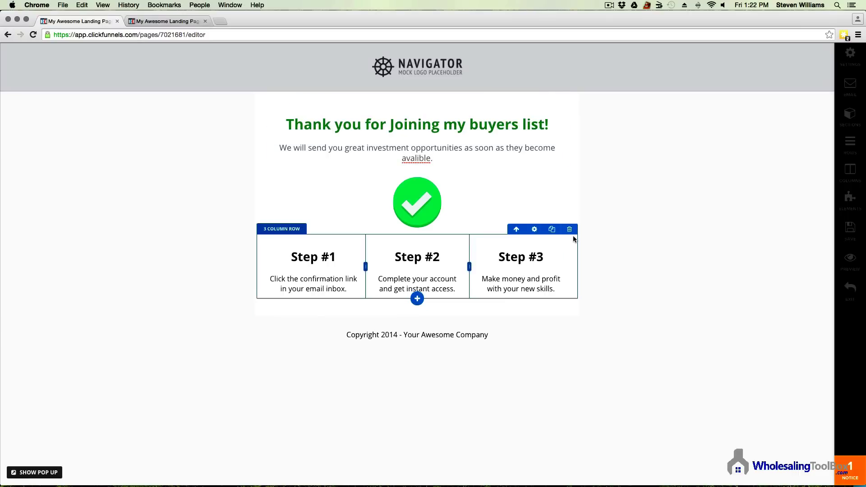
left_click(570, 231)
left_click(498, 166)
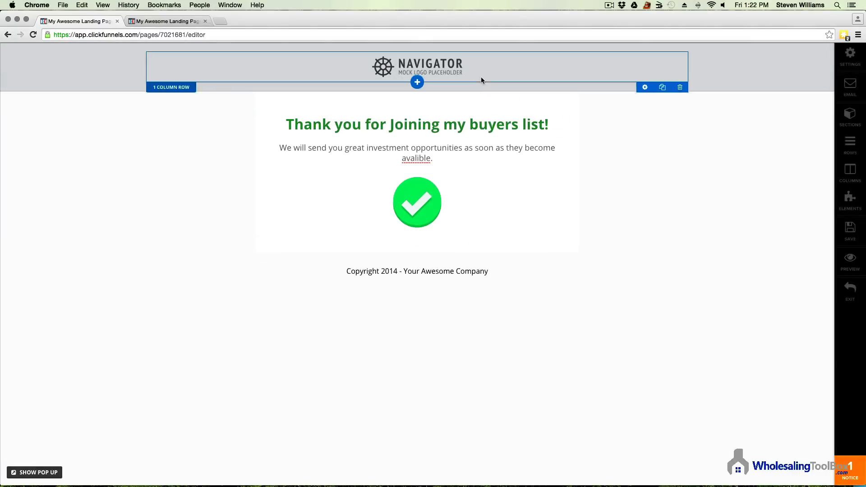
Step: Replace the Navigator header logo with the Wholesaling ToolBox logo image
left_click(433, 71)
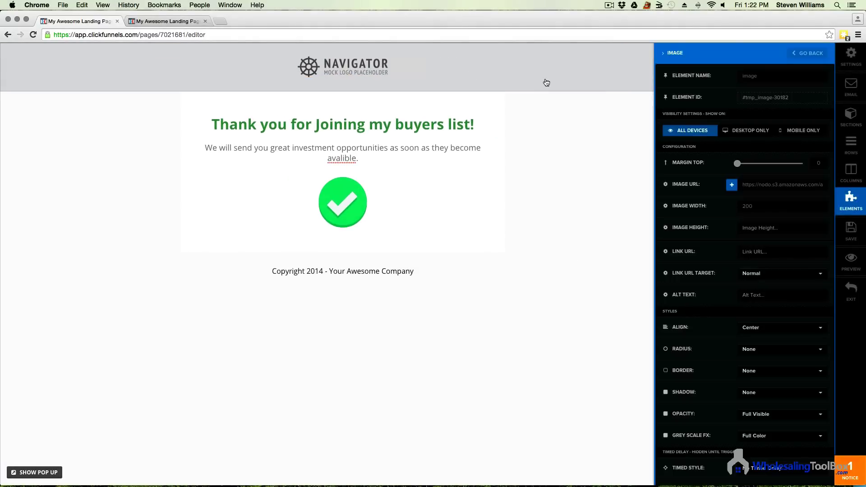
left_click(732, 185)
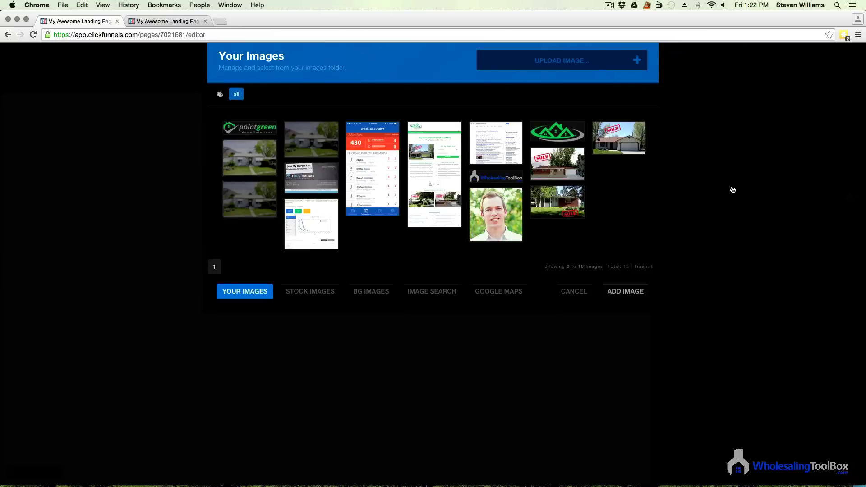
left_click(505, 180)
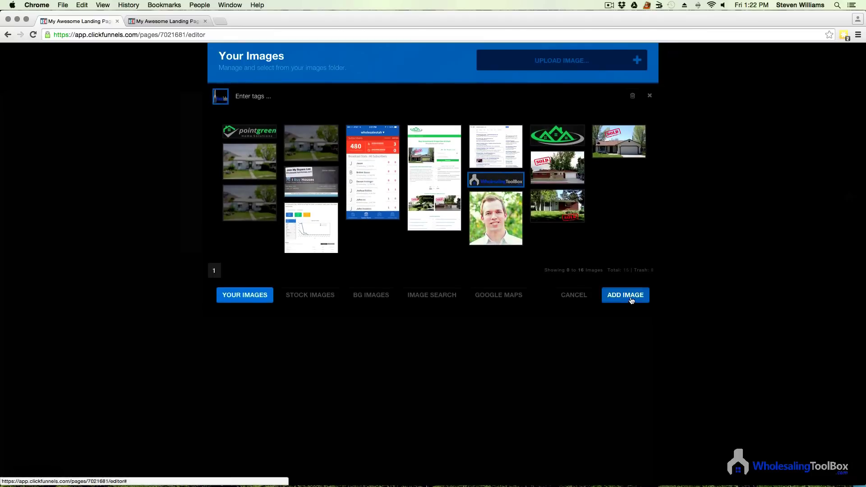
left_click(627, 292)
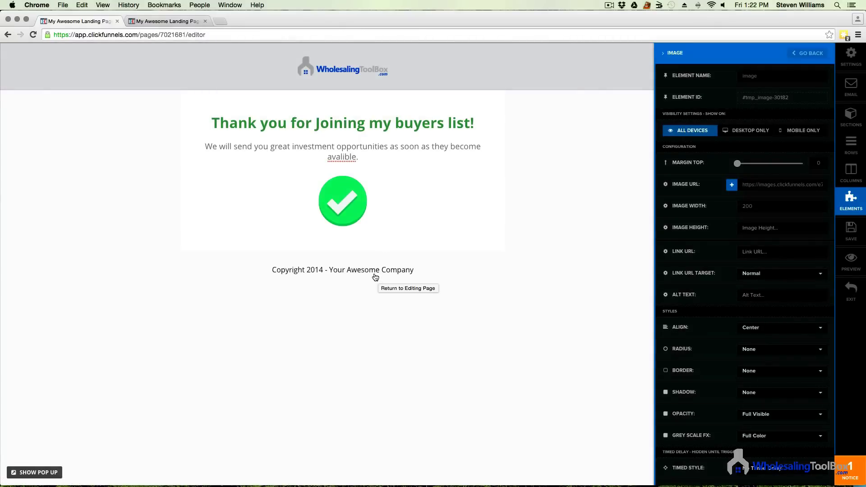
left_click(377, 279)
left_click(455, 270)
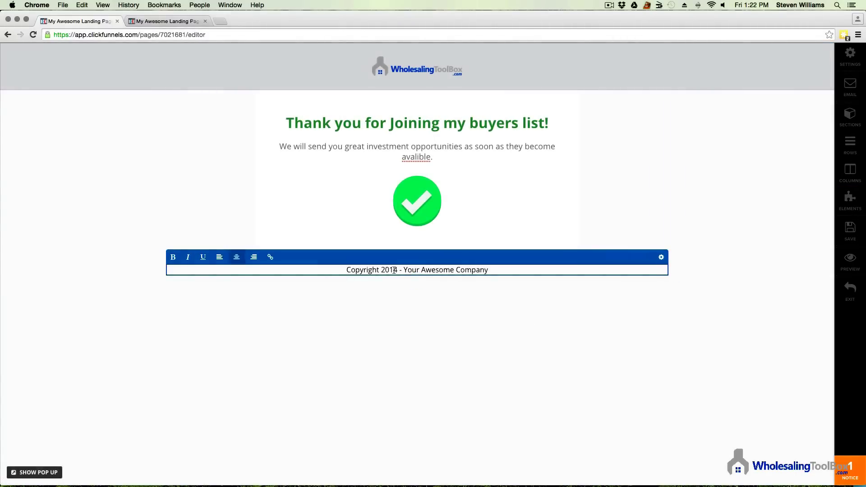
Step: Change the footer to 'Copyright 2015 - WholesalingToolbox.com'
left_click_drag(393, 269, 400, 267)
left_click_drag(494, 270, 399, 271)
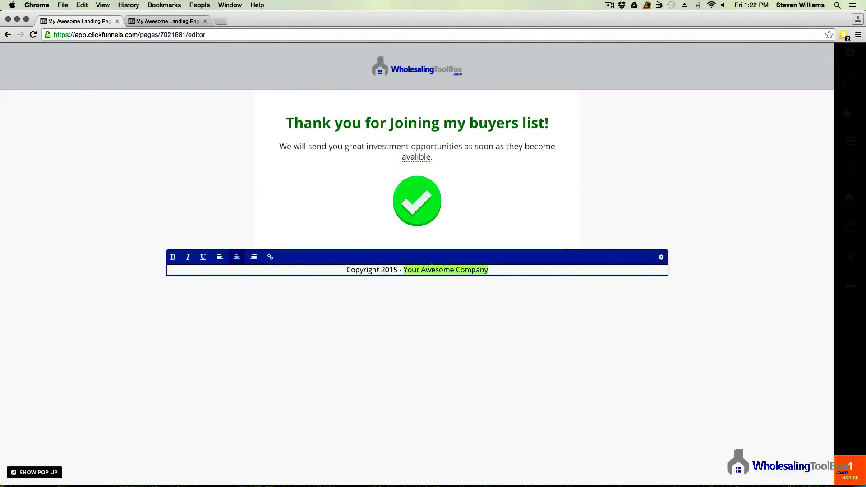
type("Wholesa")
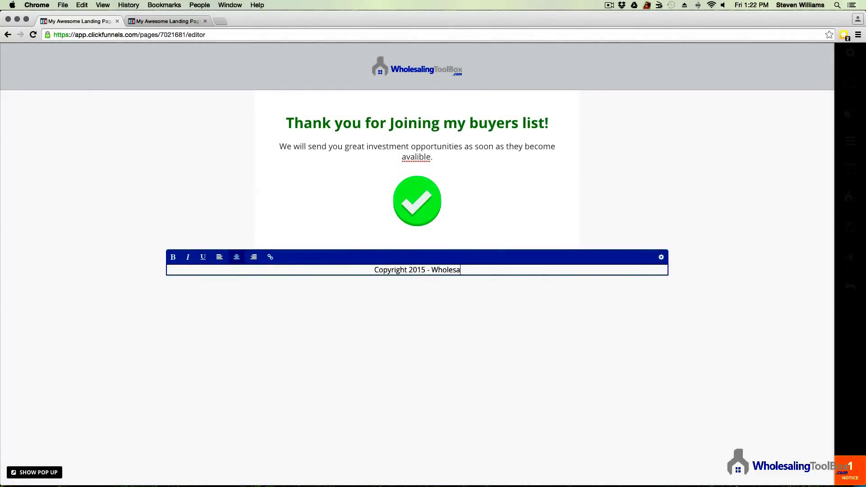
type("lingToolbox.com")
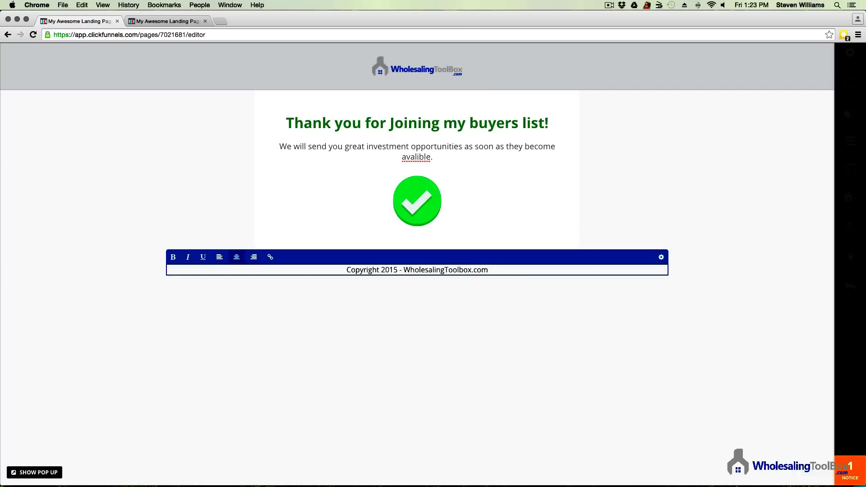
left_click(480, 356)
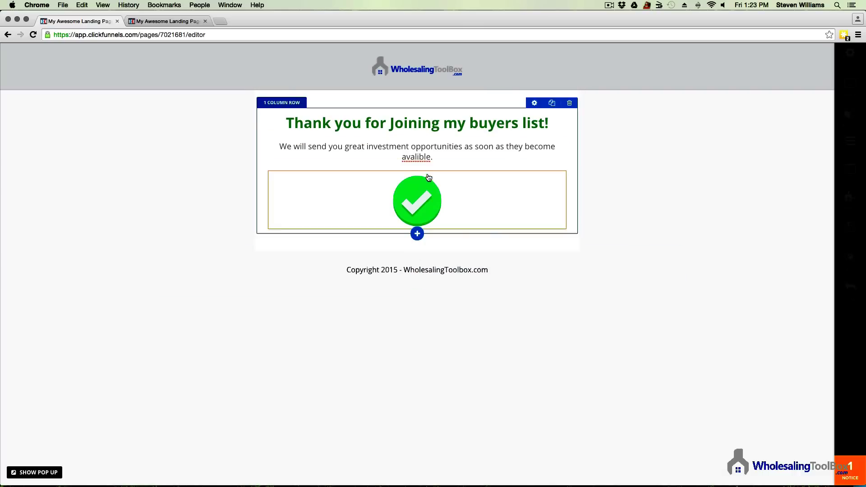
Step: Correct 'avalible' to 'available' in the paragraph and save the thank-you page
left_click(415, 156)
right_click(418, 157)
key("Down")
key("Return")
left_click(620, 231)
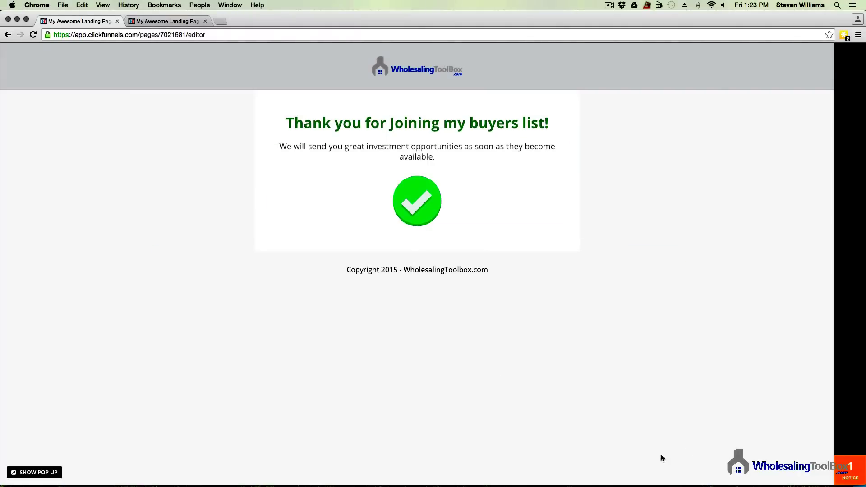
left_click(854, 231)
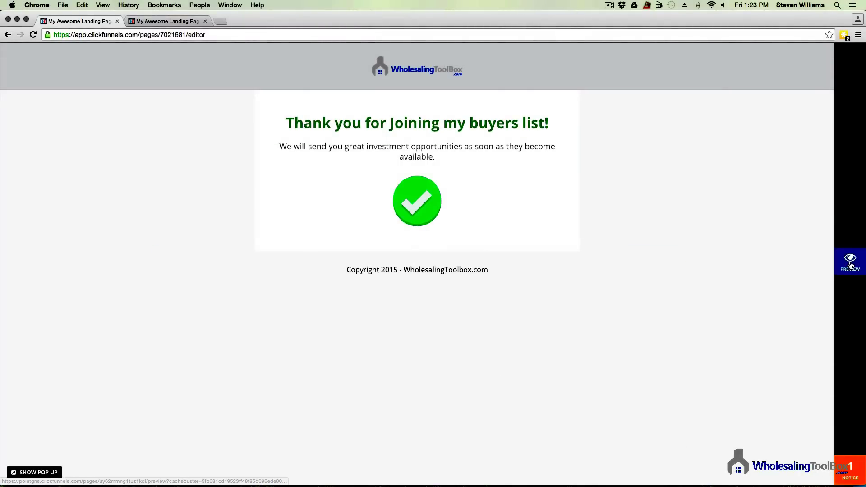
Step: Preview the saved thank-you page, then close the preview and opt-in tabs
left_click(850, 264)
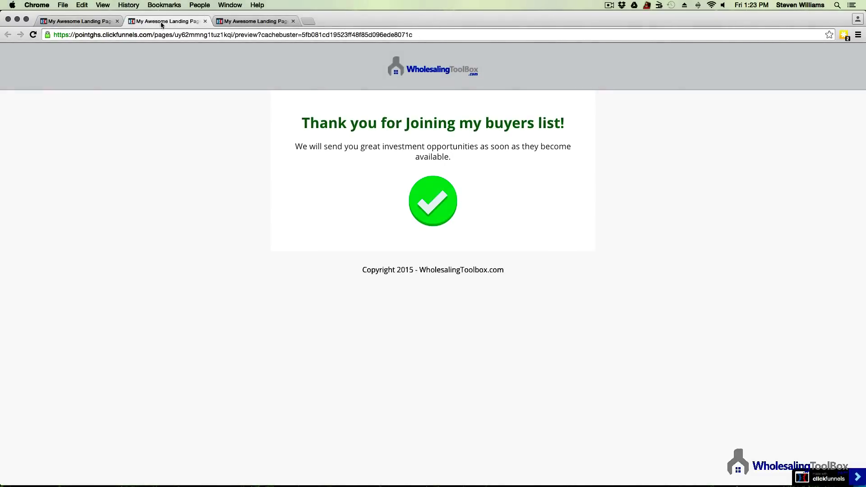
left_click(283, 23)
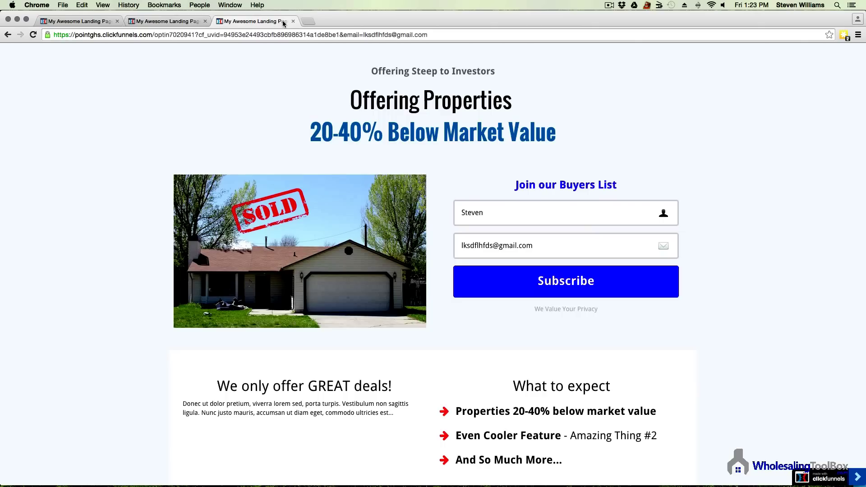
left_click(293, 21)
left_click(205, 21)
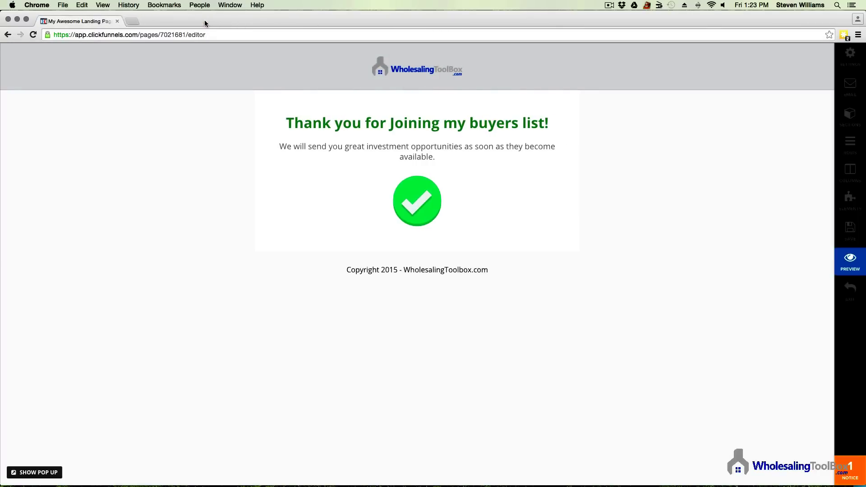
Step: Load the Thank You step's published URL in a new tab to check it, then close that tab
left_click(849, 296)
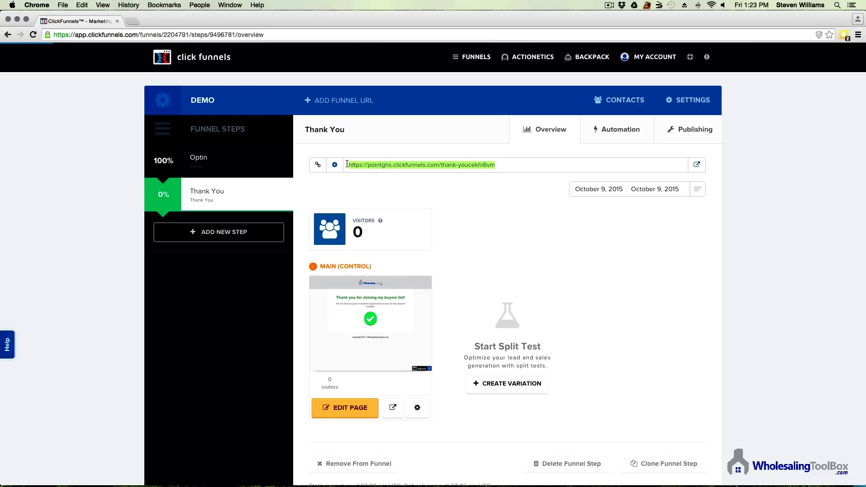
right_click(387, 168)
left_click(417, 200)
left_click(132, 21)
right_click(197, 36)
left_click(224, 59)
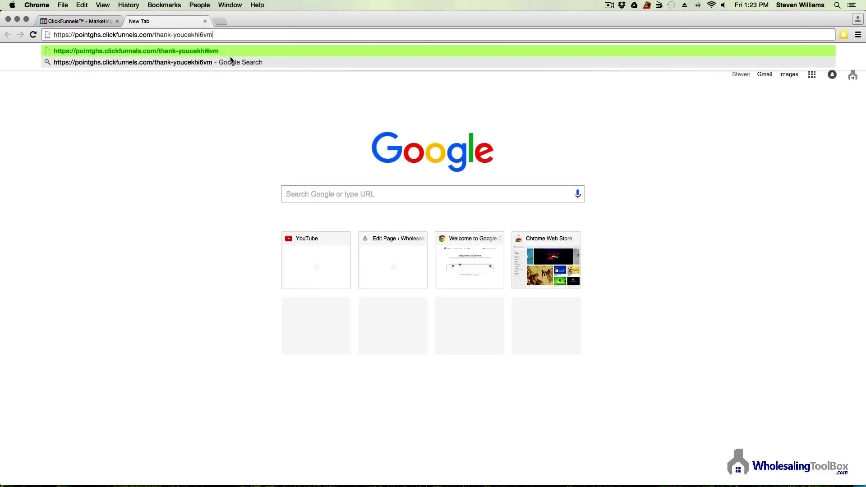
key("Return")
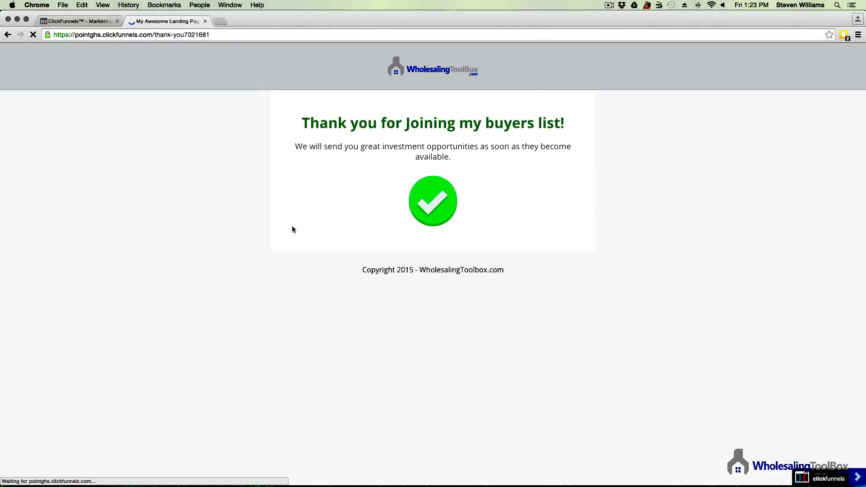
left_click(205, 22)
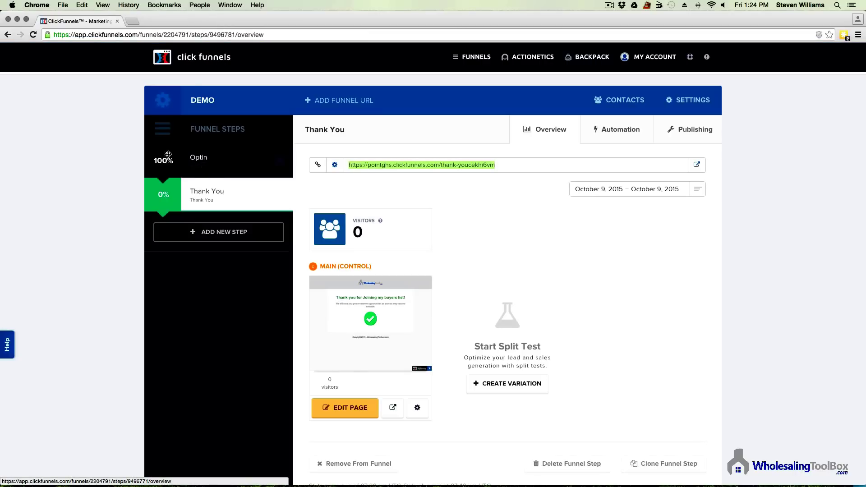
Step: Copy the Optin step's page URL and load the live opt-in page in a new tab
left_click(212, 156)
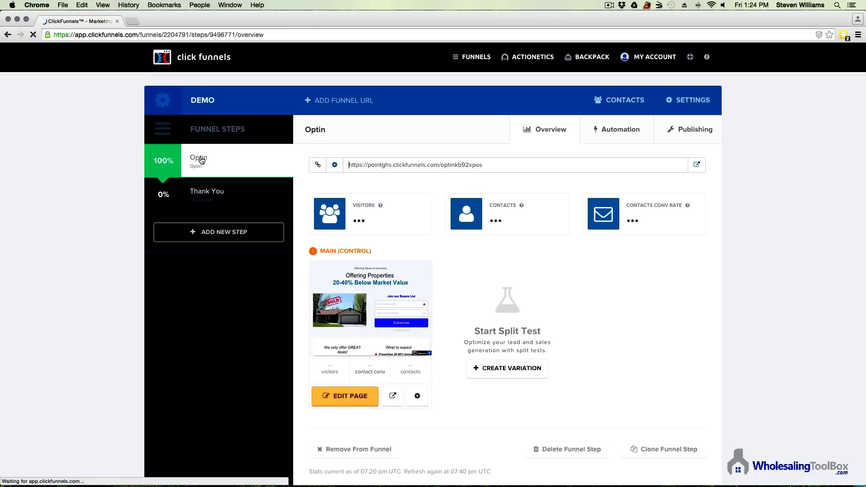
left_click(537, 164)
left_click_drag(538, 164, 309, 167)
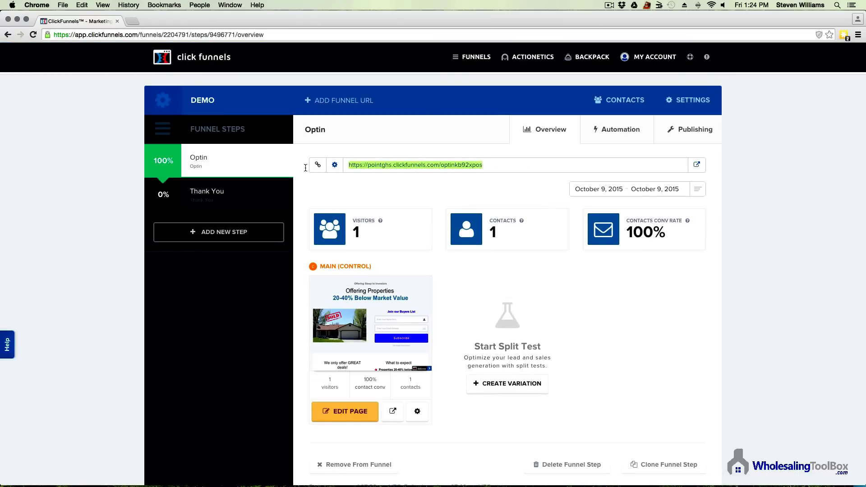
right_click(395, 163)
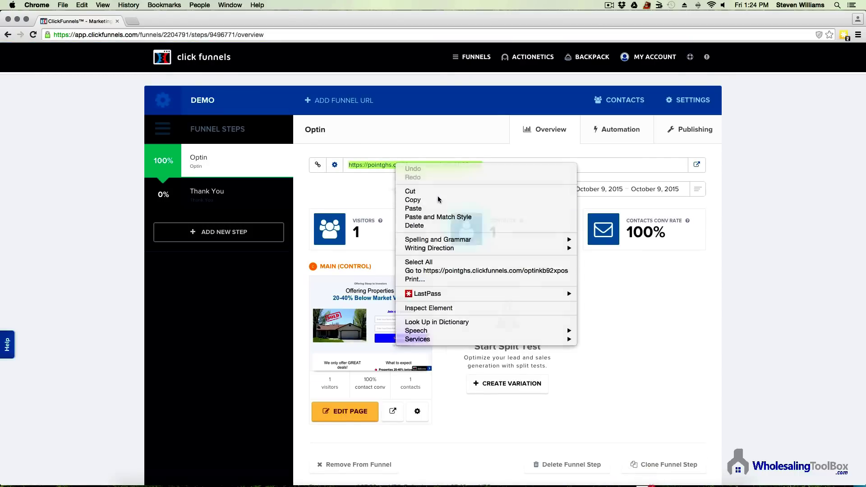
left_click(439, 198)
left_click(132, 22)
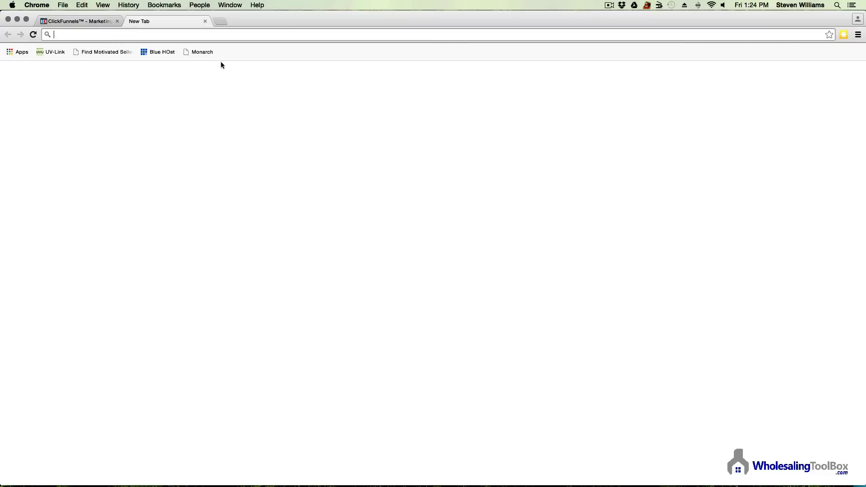
right_click(140, 34)
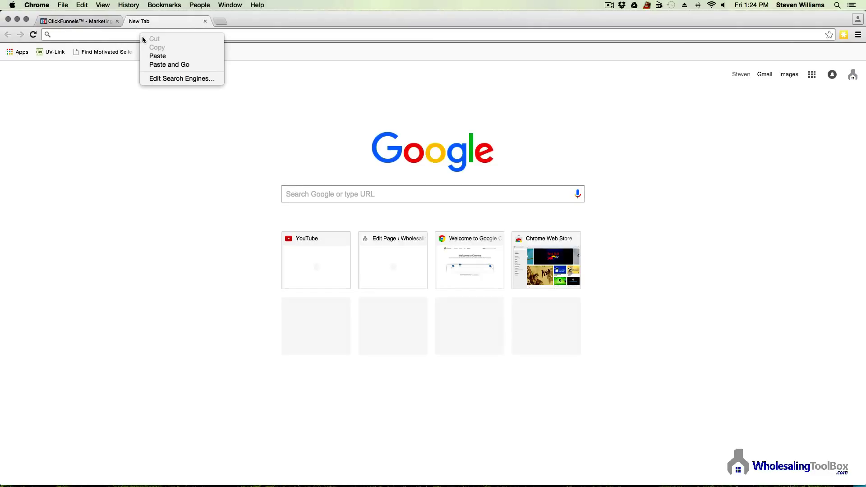
left_click(165, 54)
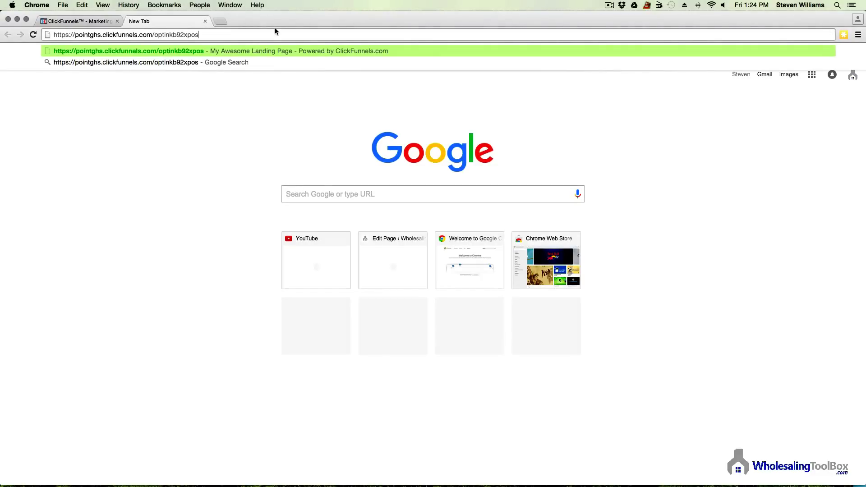
key("Return")
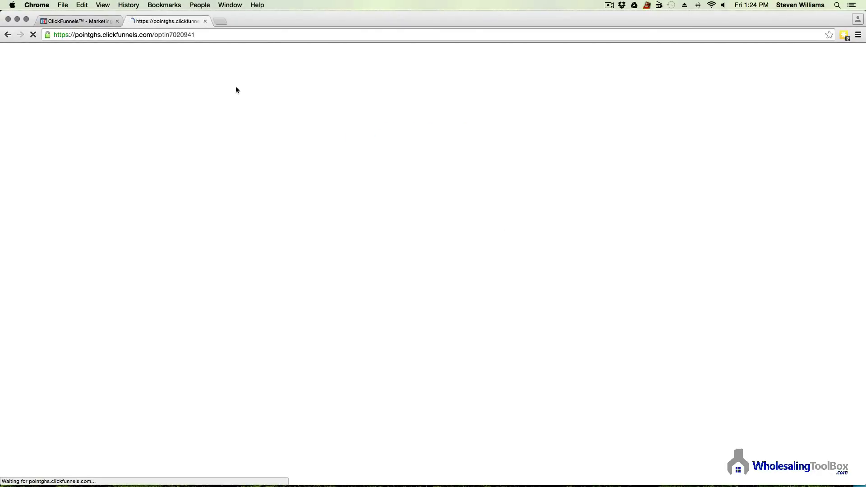
left_click(541, 213)
Step: Replace the opt-in form's name with 'Bob' and enter a new test email address
left_click(595, 236)
left_click_drag(564, 235, 323, 220)
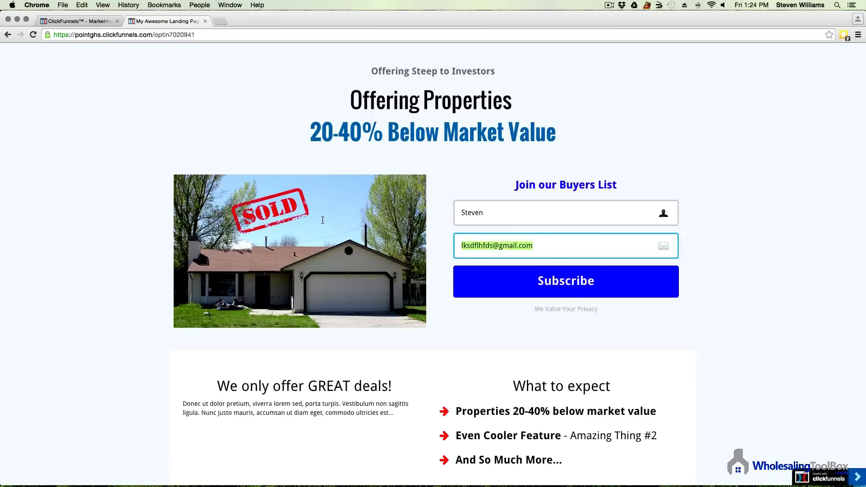
key("BackSpace")
left_click_drag(541, 212, 338, 197)
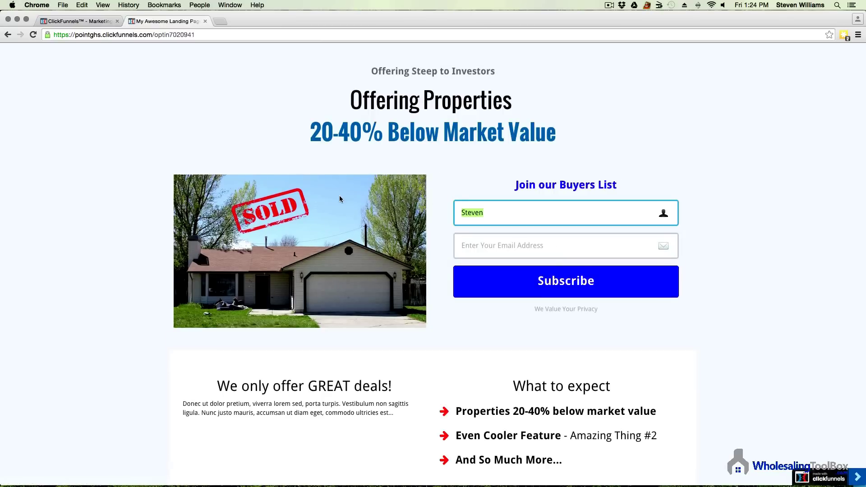
type("Bob")
left_click(488, 249)
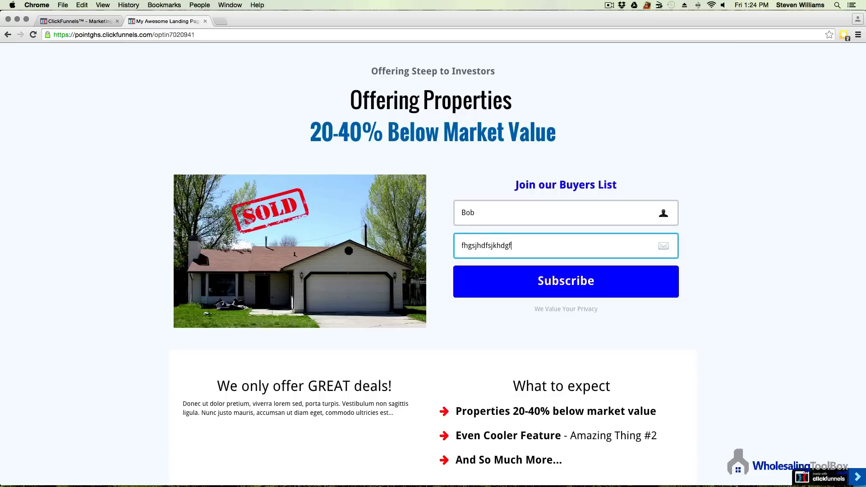
Step: Submit the signup, then view the Optin step's contacts list showing 2 contacts
left_click(579, 291)
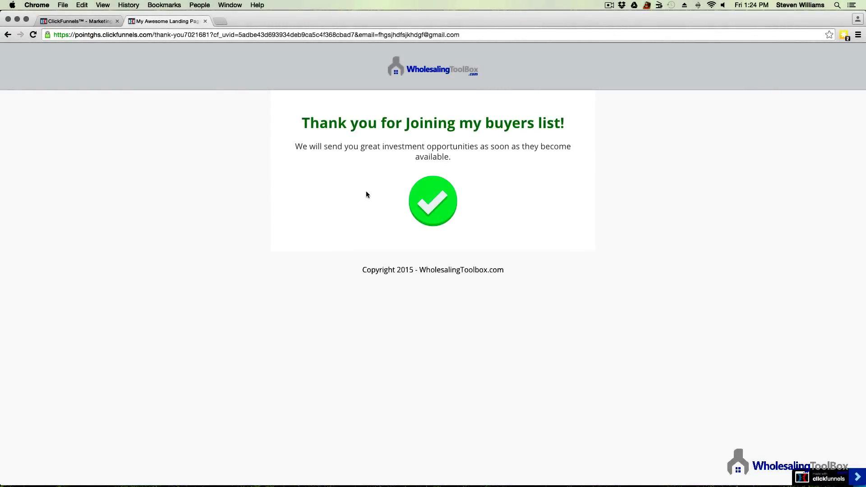
left_click(96, 21)
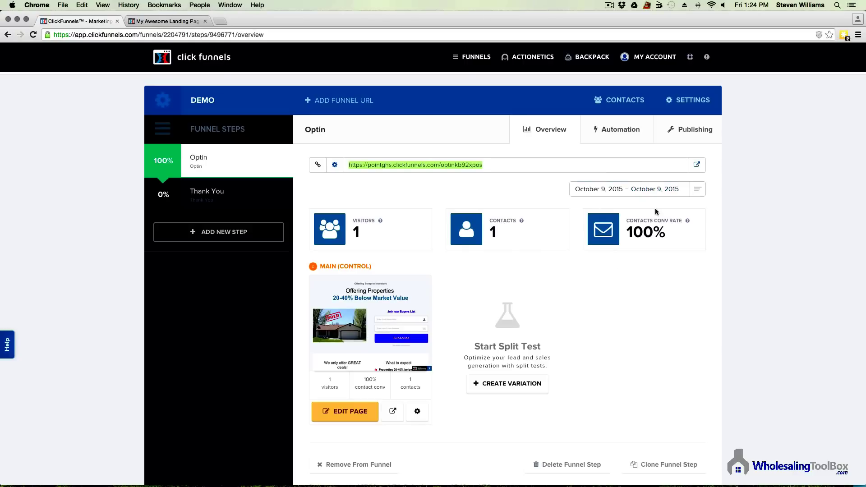
left_click(505, 229)
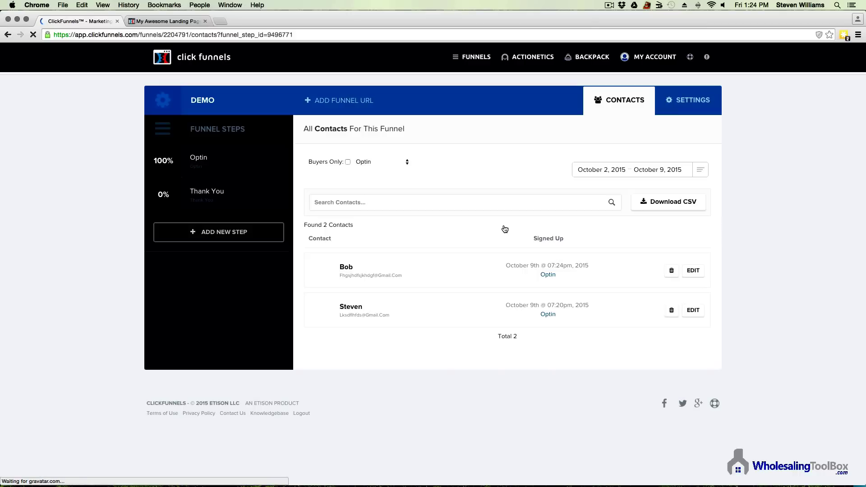